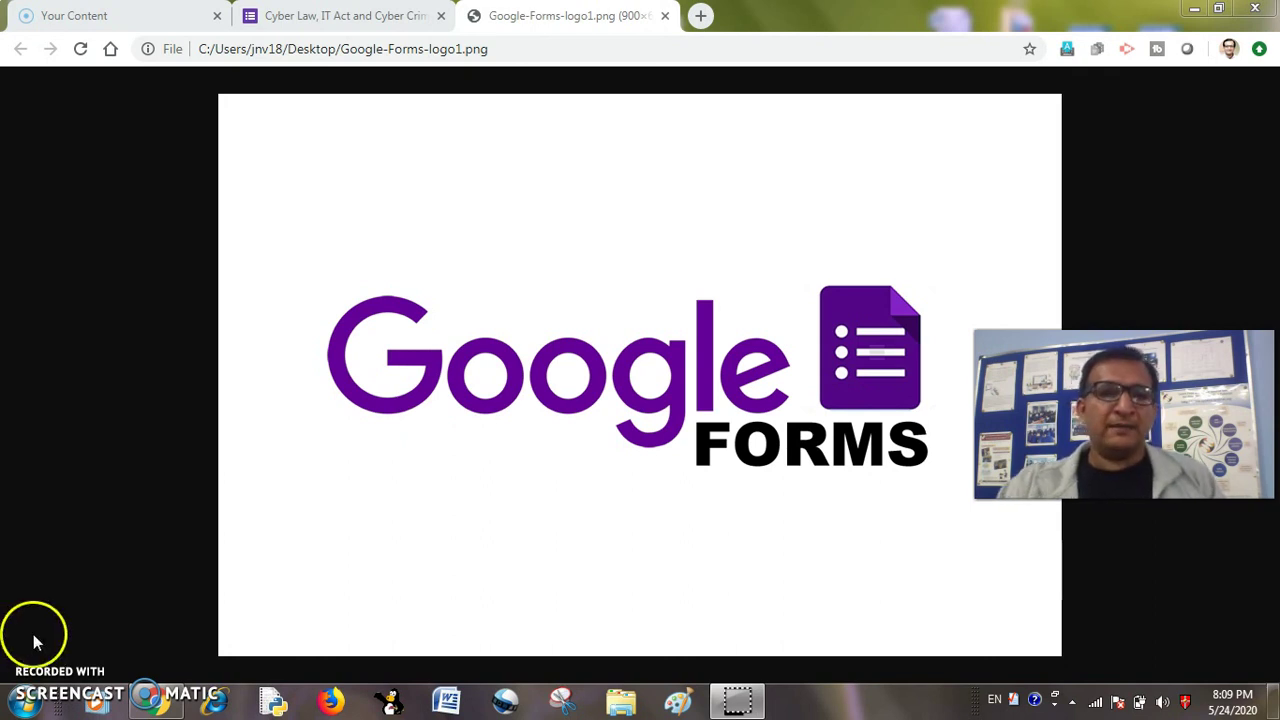
# Switch to the Cyber Law, IT Act and Cyber Crimes form and display the summary of its responses.
pyautogui.click(342, 16)
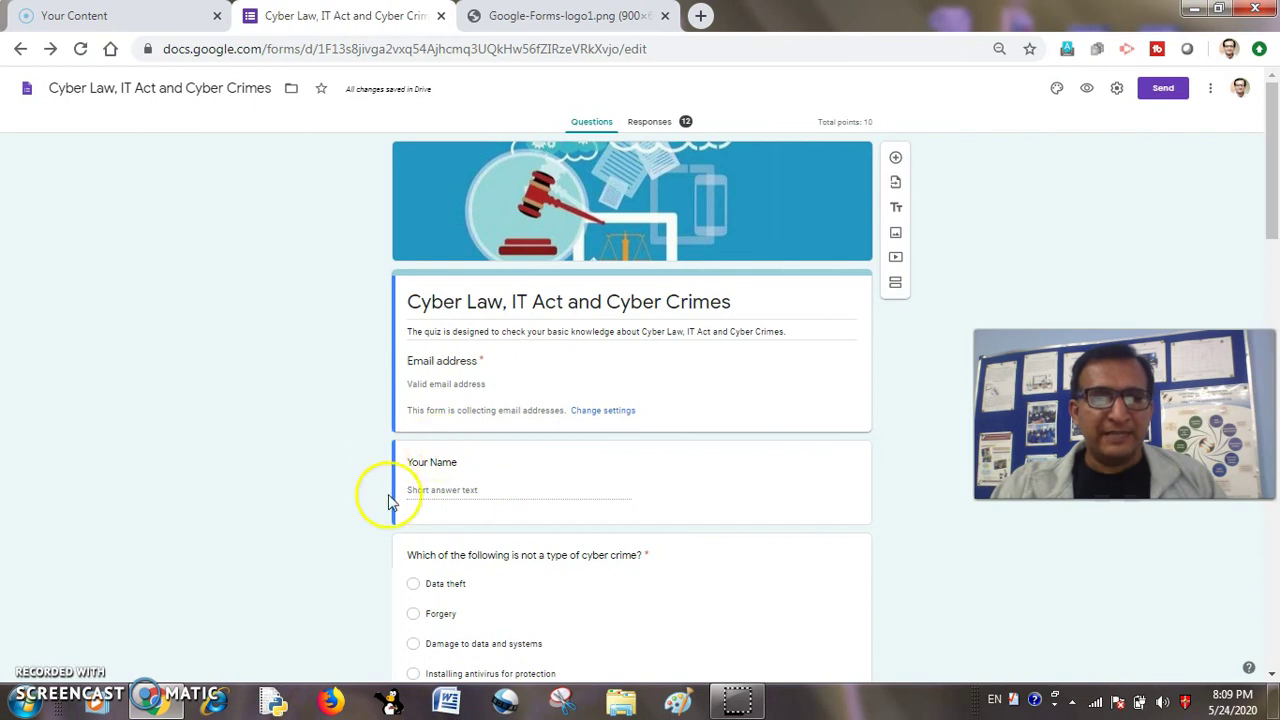
pyautogui.scroll(-2, 537, 543)
pyautogui.scroll(2, 534, 543)
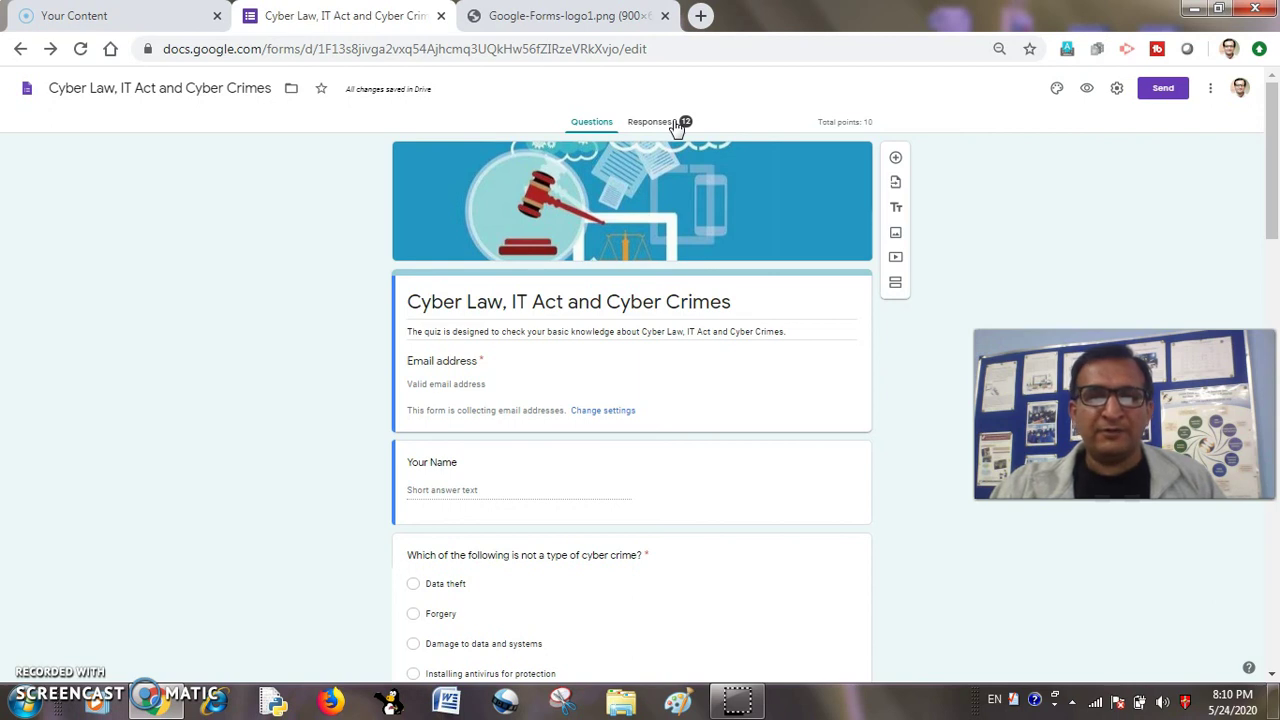
pyautogui.click(677, 125)
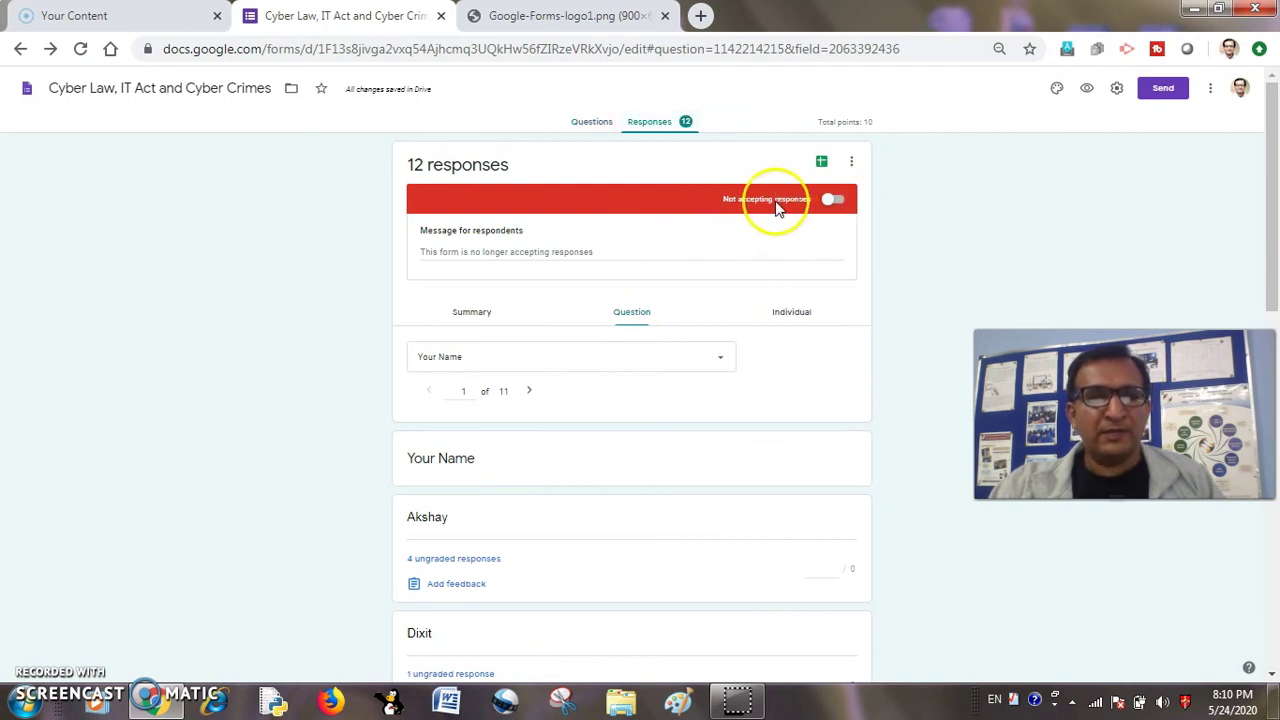
pyautogui.click(472, 313)
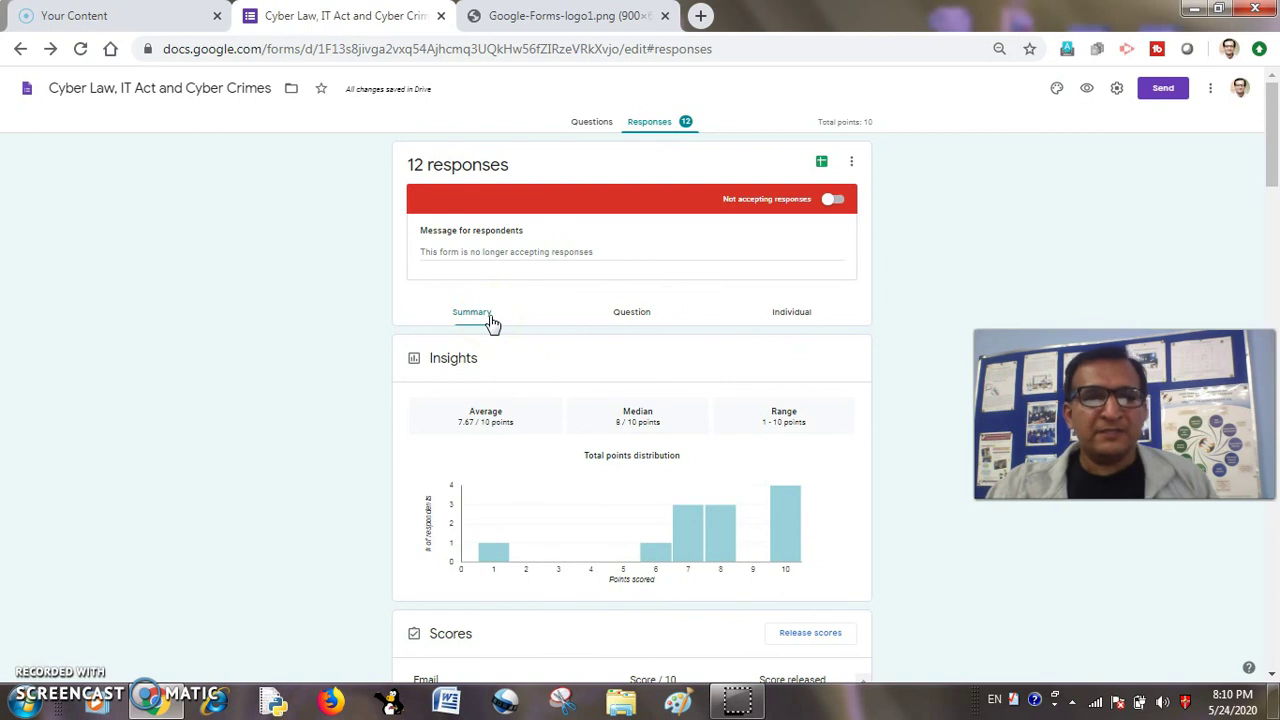
# Examine the response insights, the total points distribution and the respondents' scores table.
pyautogui.scroll(-1, 490, 320)
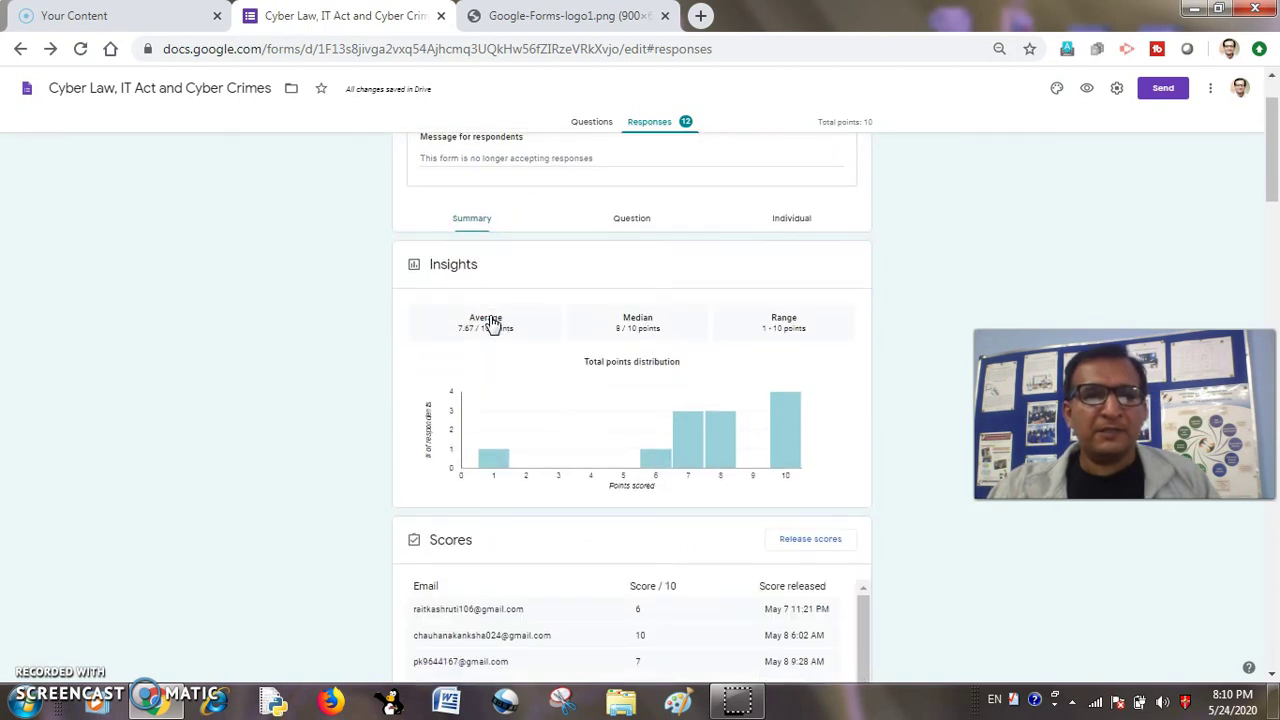
pyautogui.click(798, 345)
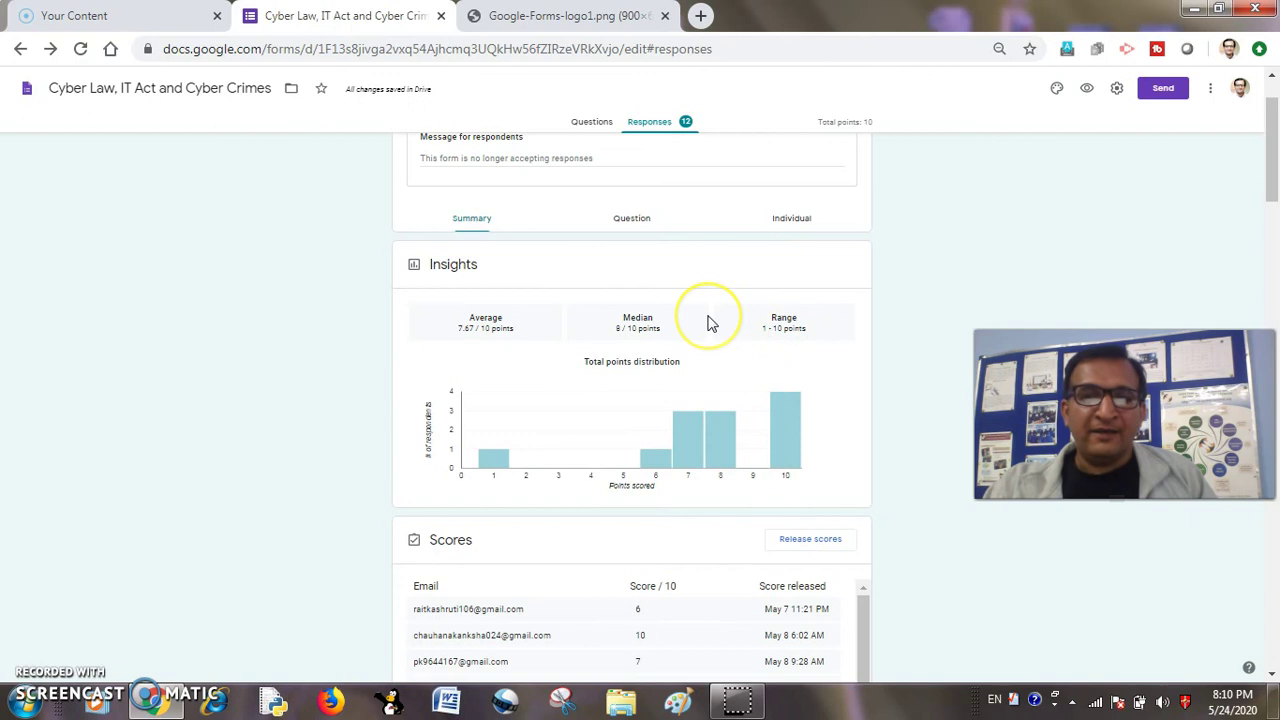
pyautogui.scroll(-2, 709, 320)
pyautogui.scroll(-1, 709, 320)
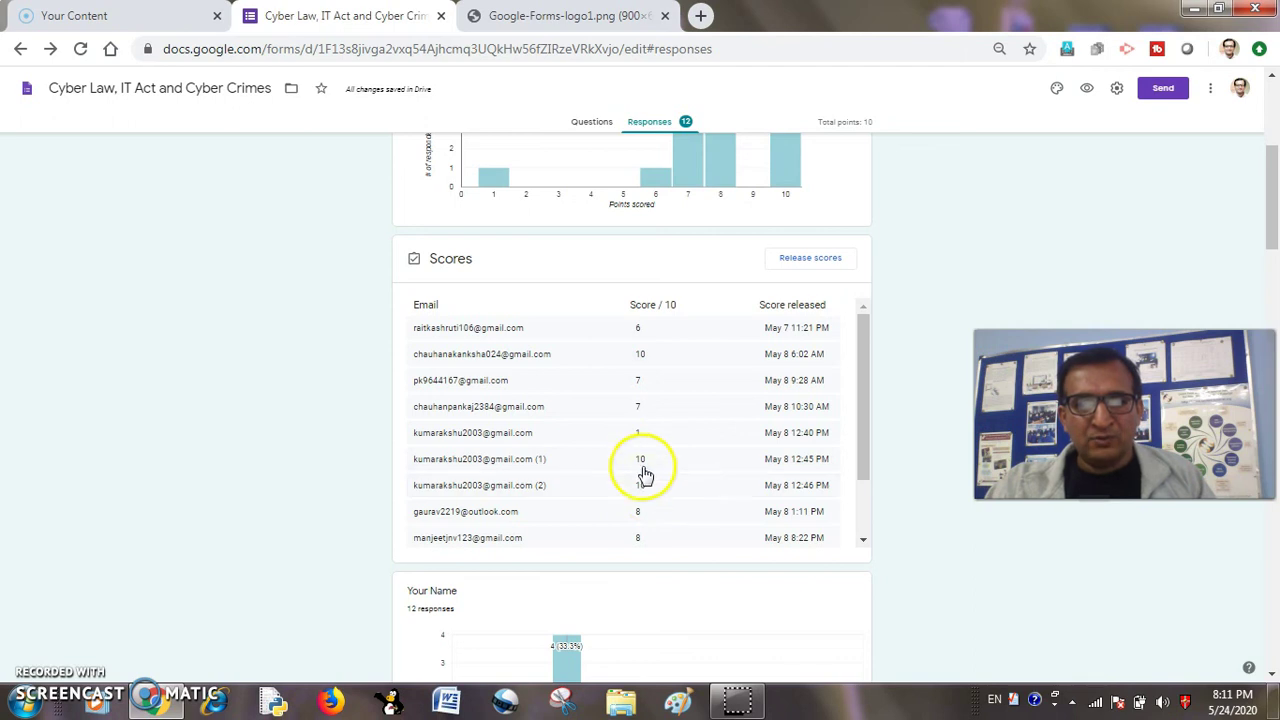
pyautogui.scroll(3, 650, 470)
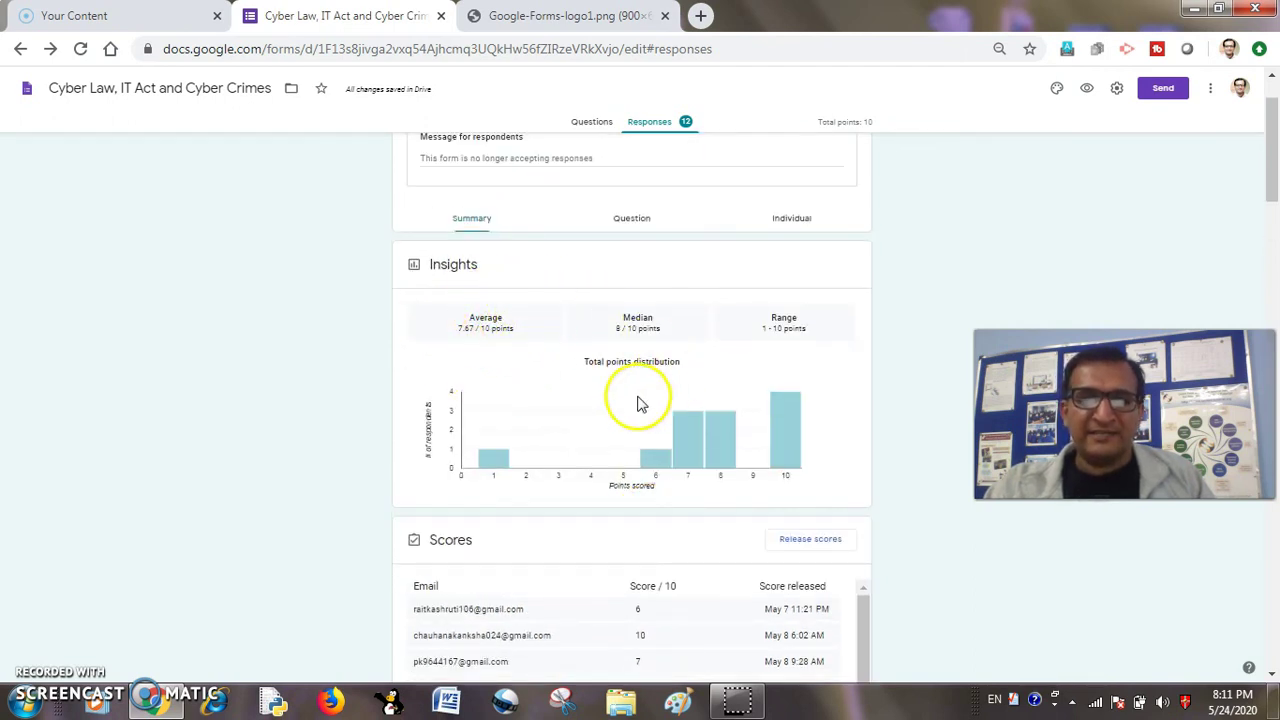
pyautogui.scroll(-3, 614, 428)
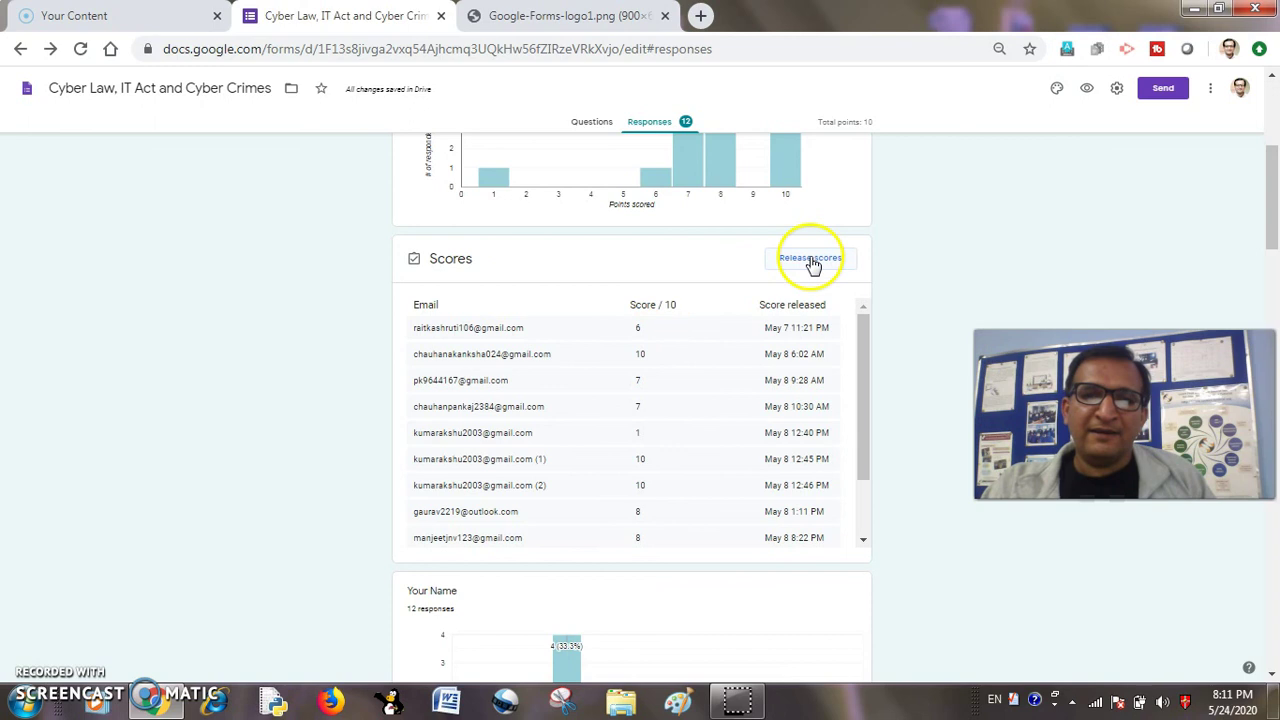
# Start releasing the quiz scores from the Scores section of the response summary.
pyautogui.moveTo(866, 452); pyautogui.dragTo(873, 339)
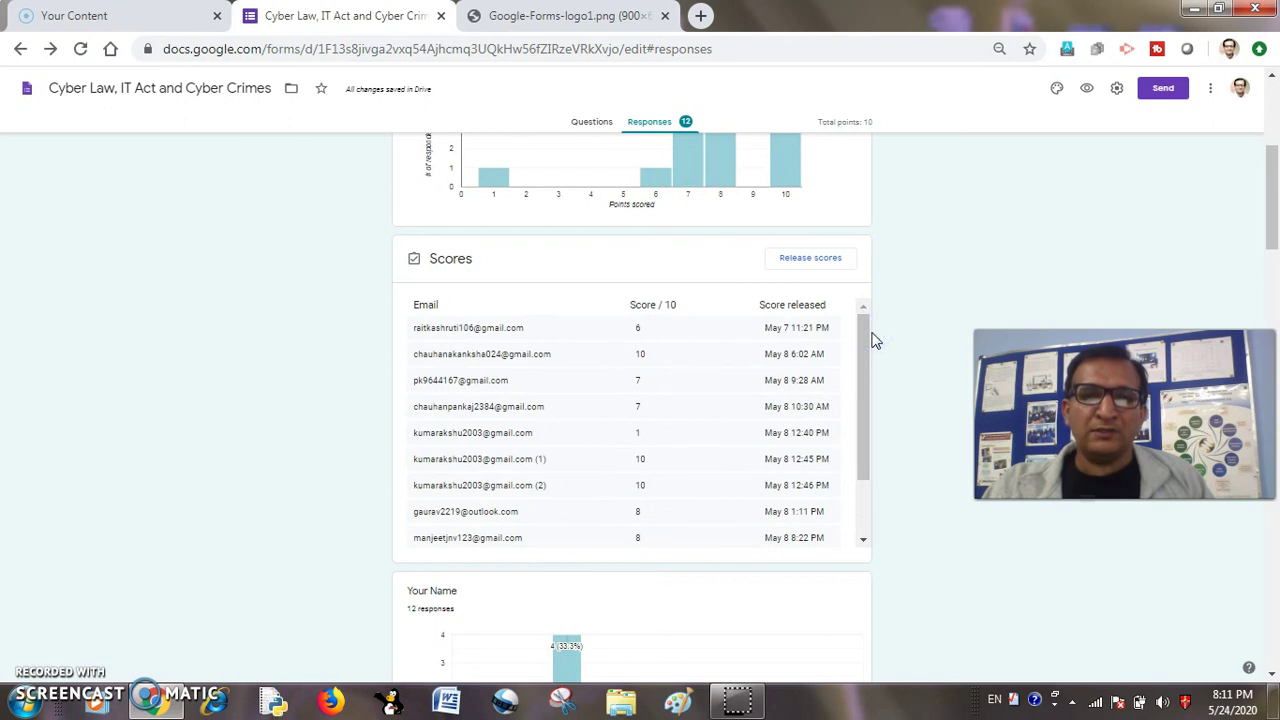
pyautogui.click(802, 259)
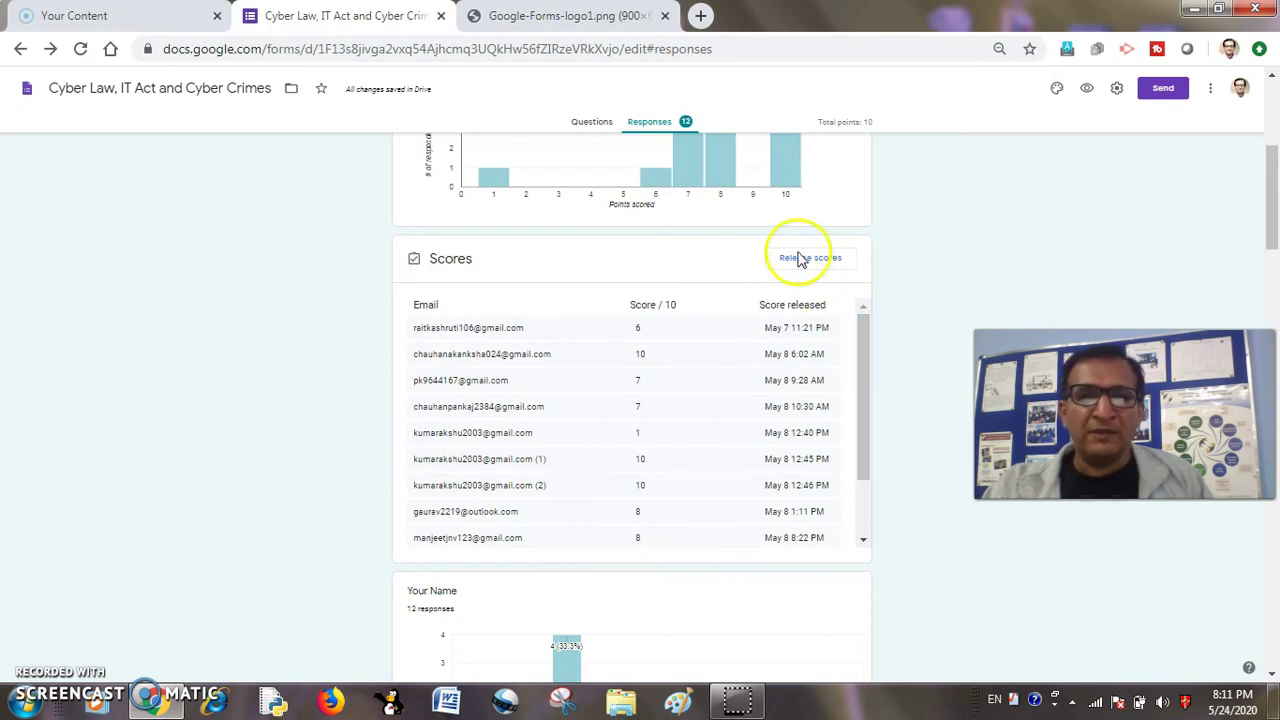
pyautogui.click(801, 255)
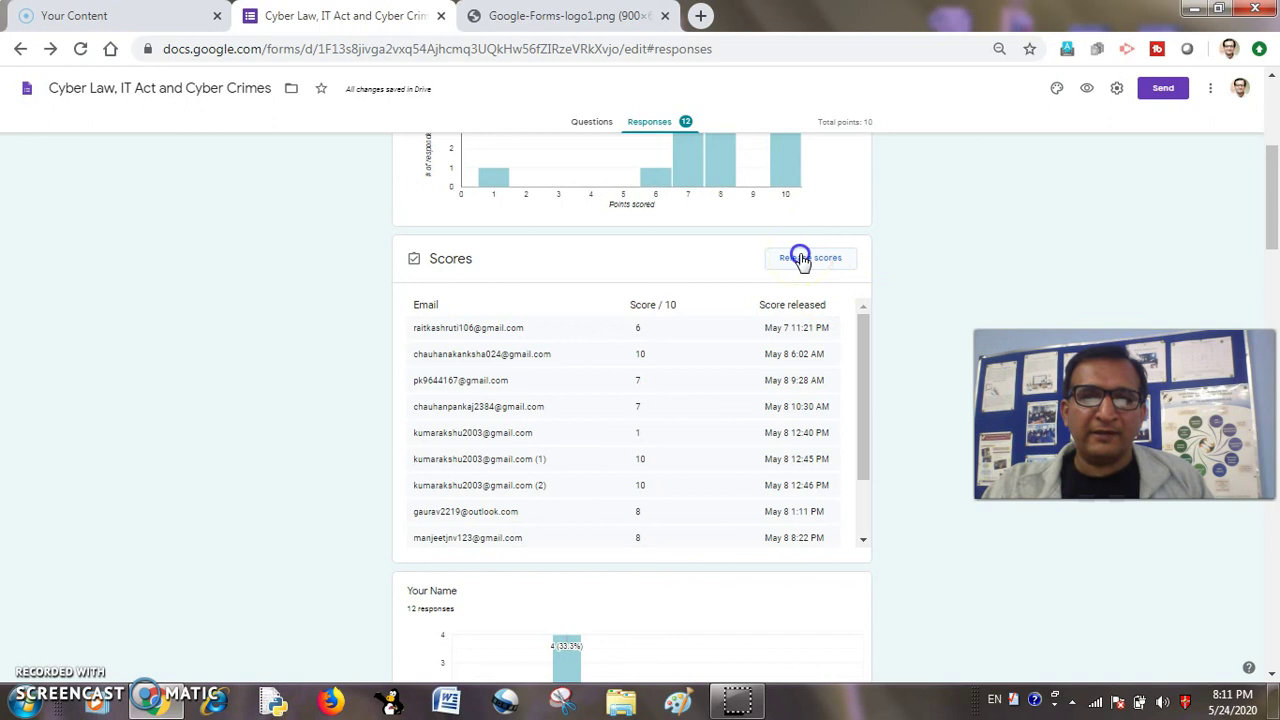
pyautogui.click(810, 262)
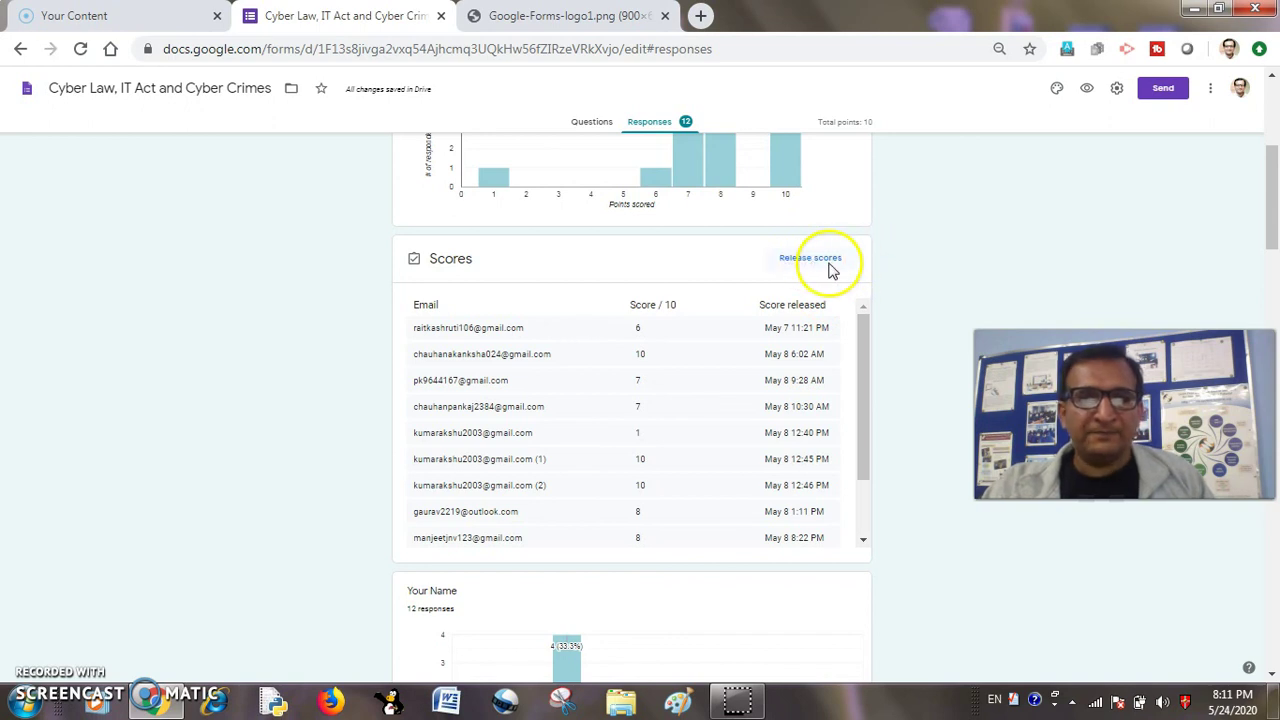
pyautogui.click(818, 266)
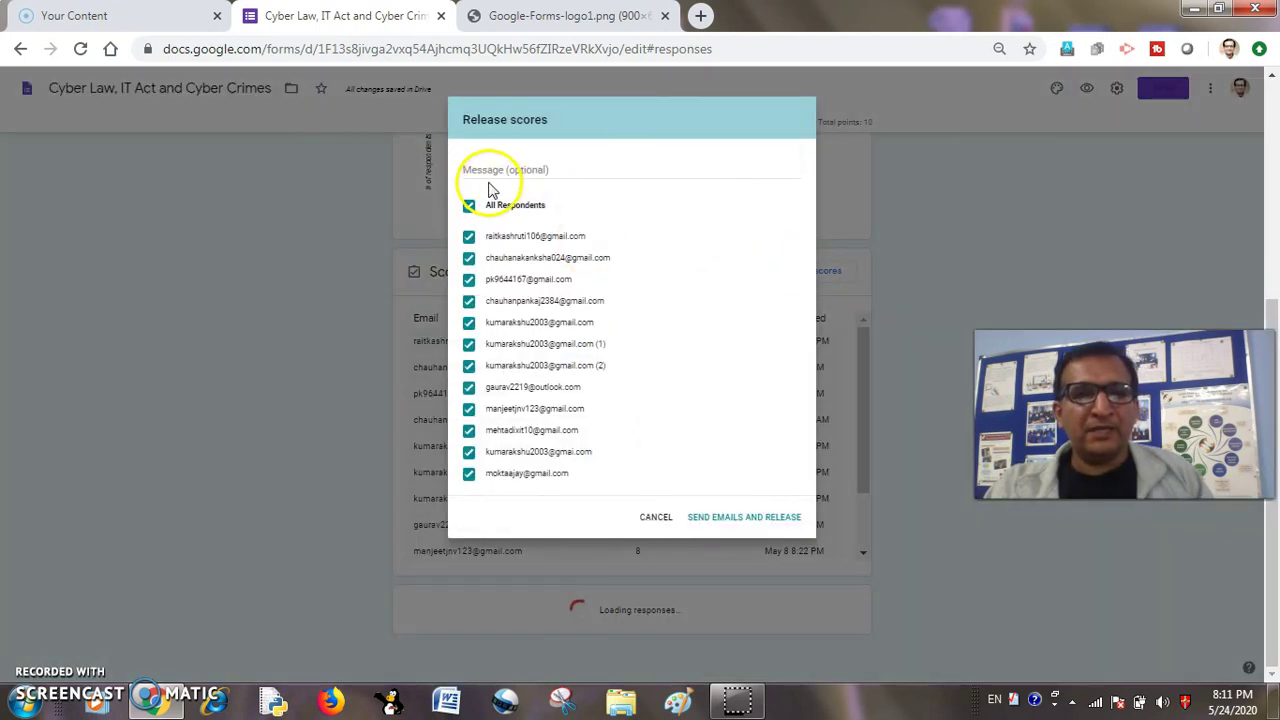
# Enter the optional score release message "You have done well! All teh best for next one!".
pyautogui.click(494, 166)
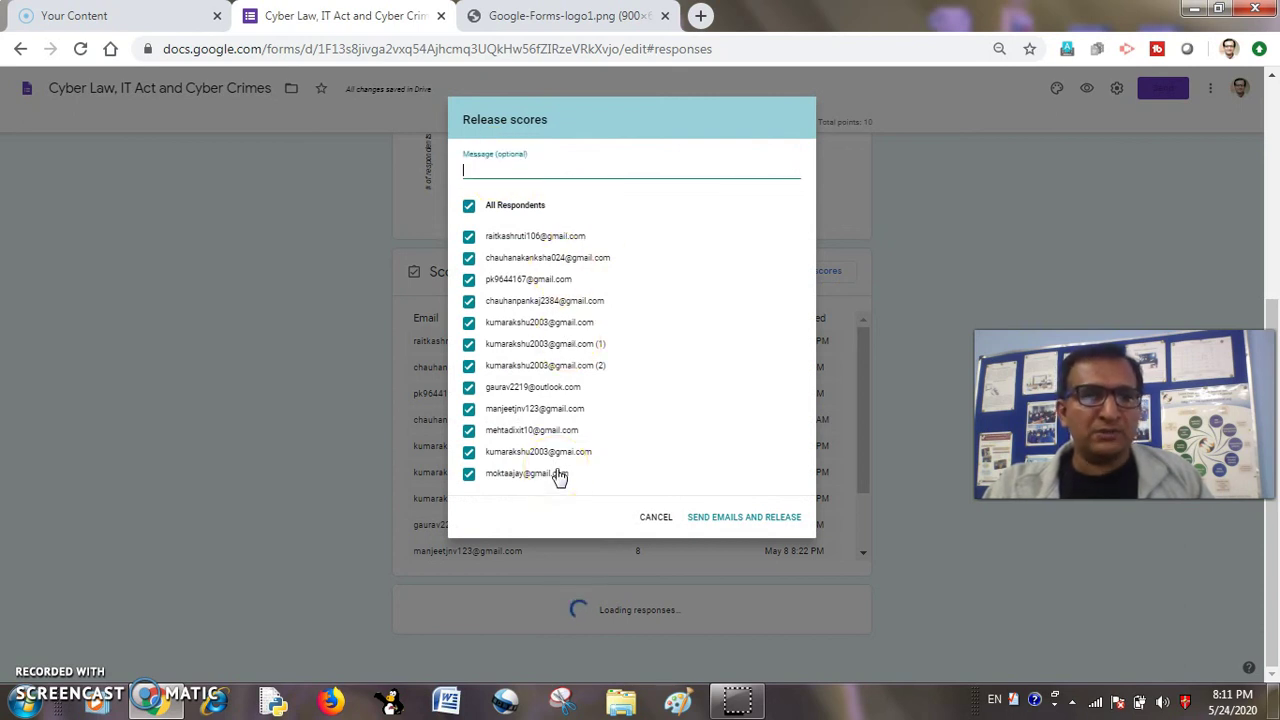
pyautogui.write('Yo')
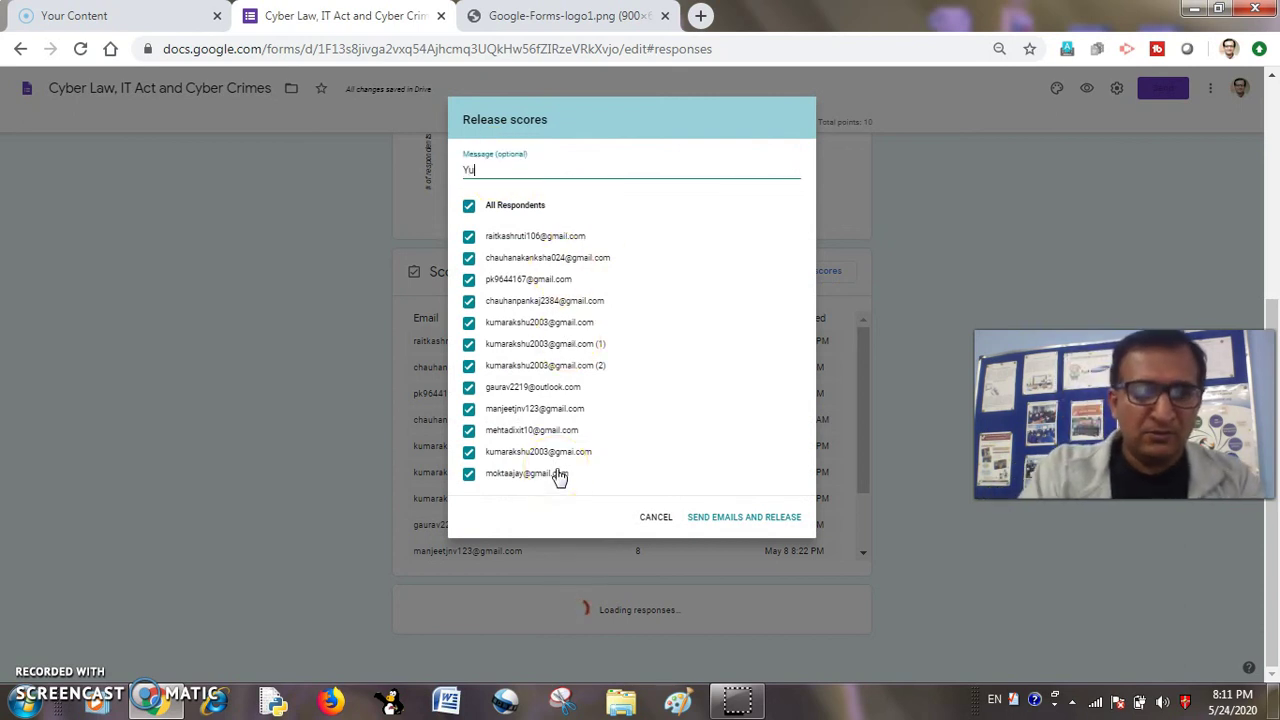
pyautogui.write('u have')
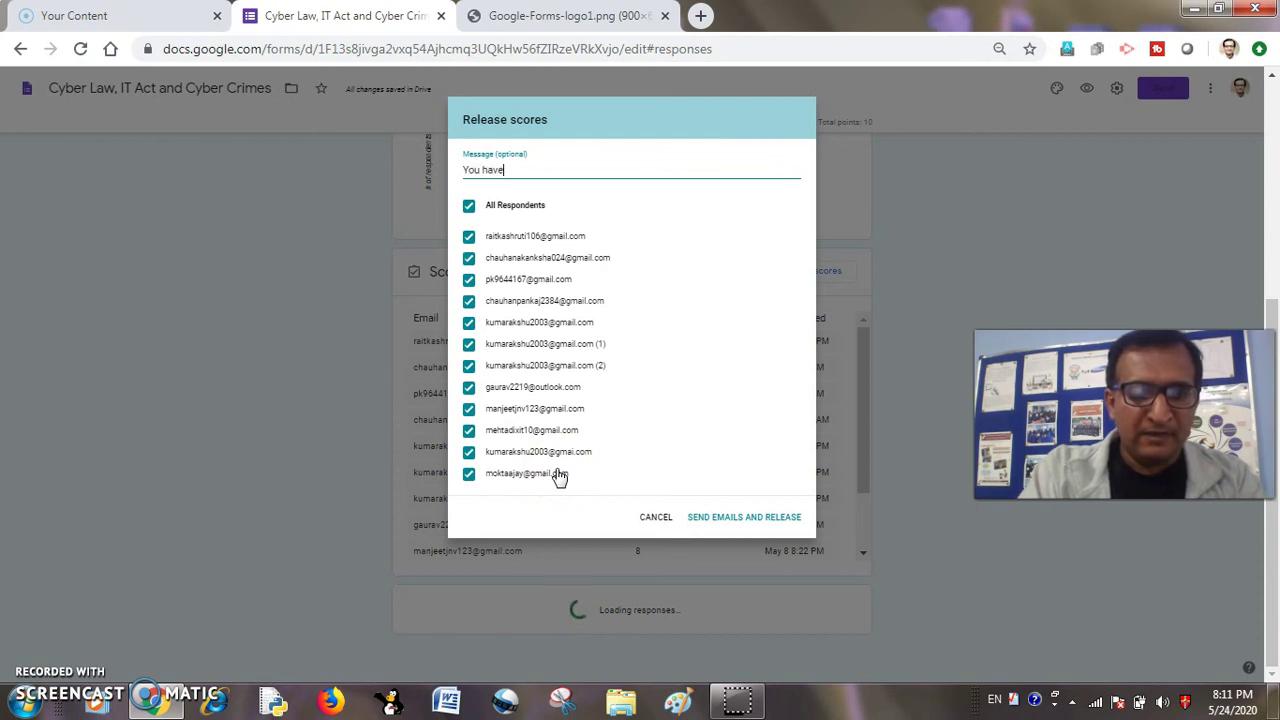
pyautogui.write(' done well!')
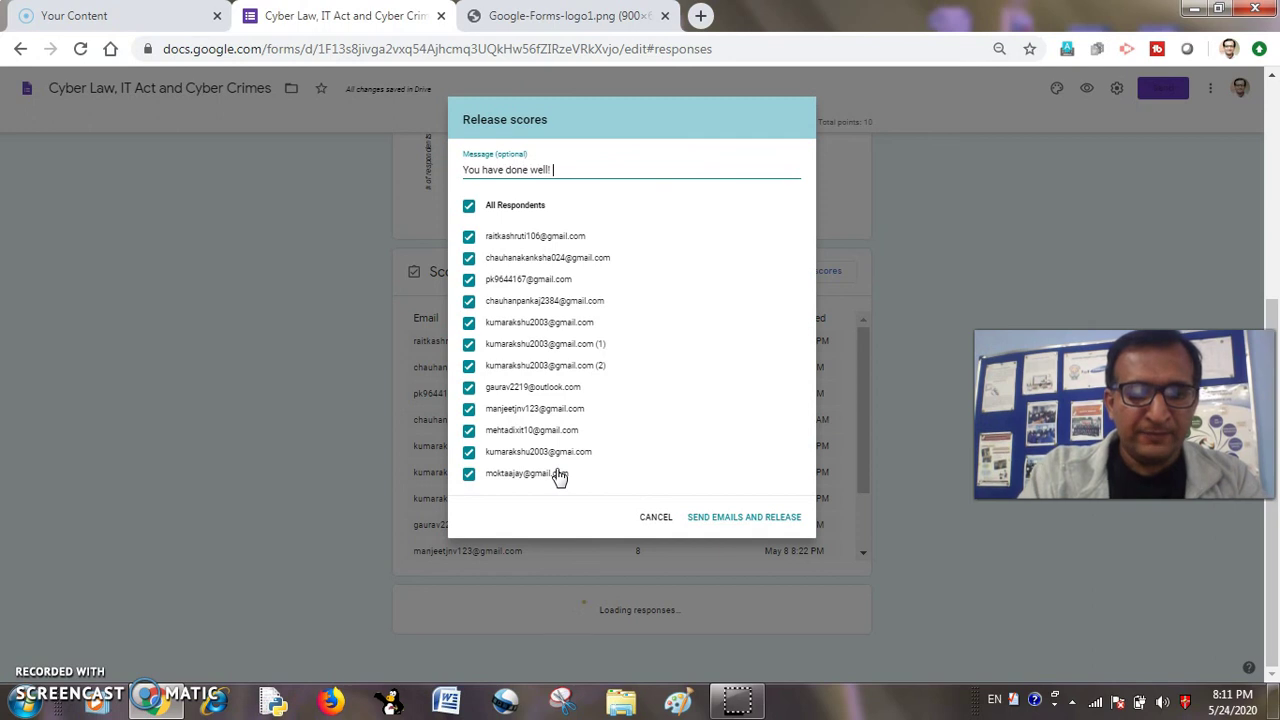
pyautogui.write(' All teh best for')
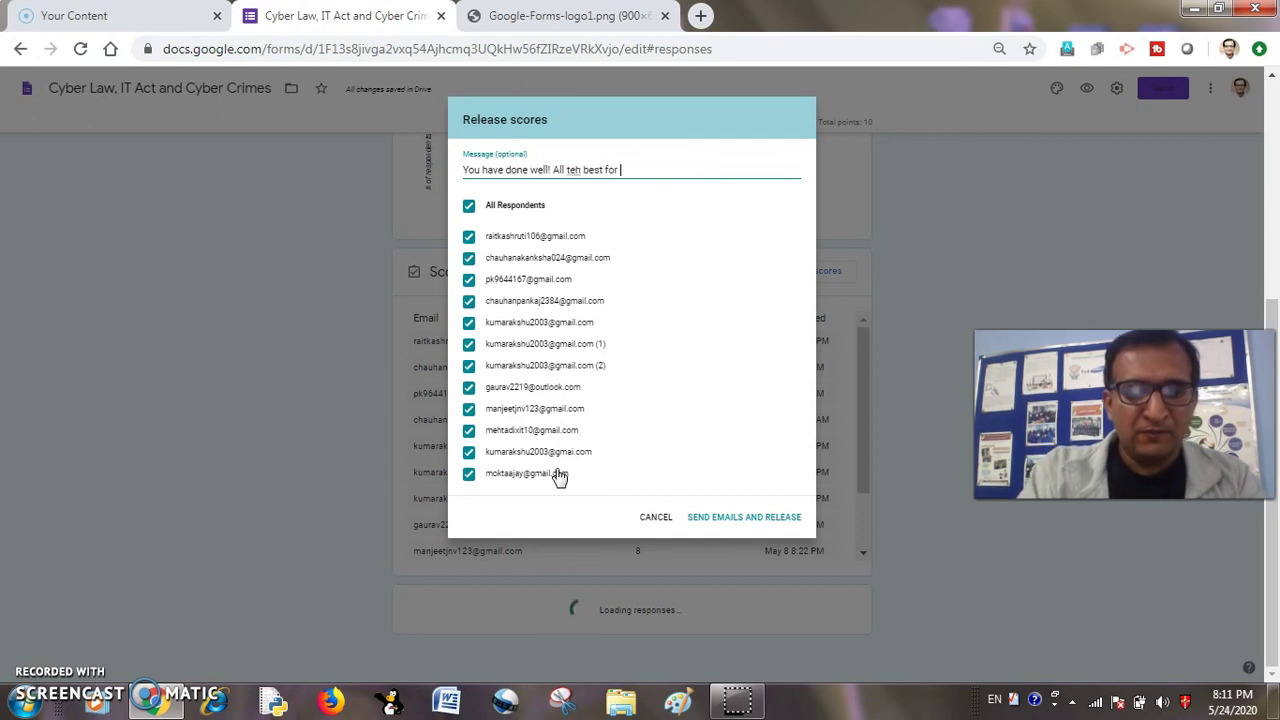
pyautogui.write(' next one')
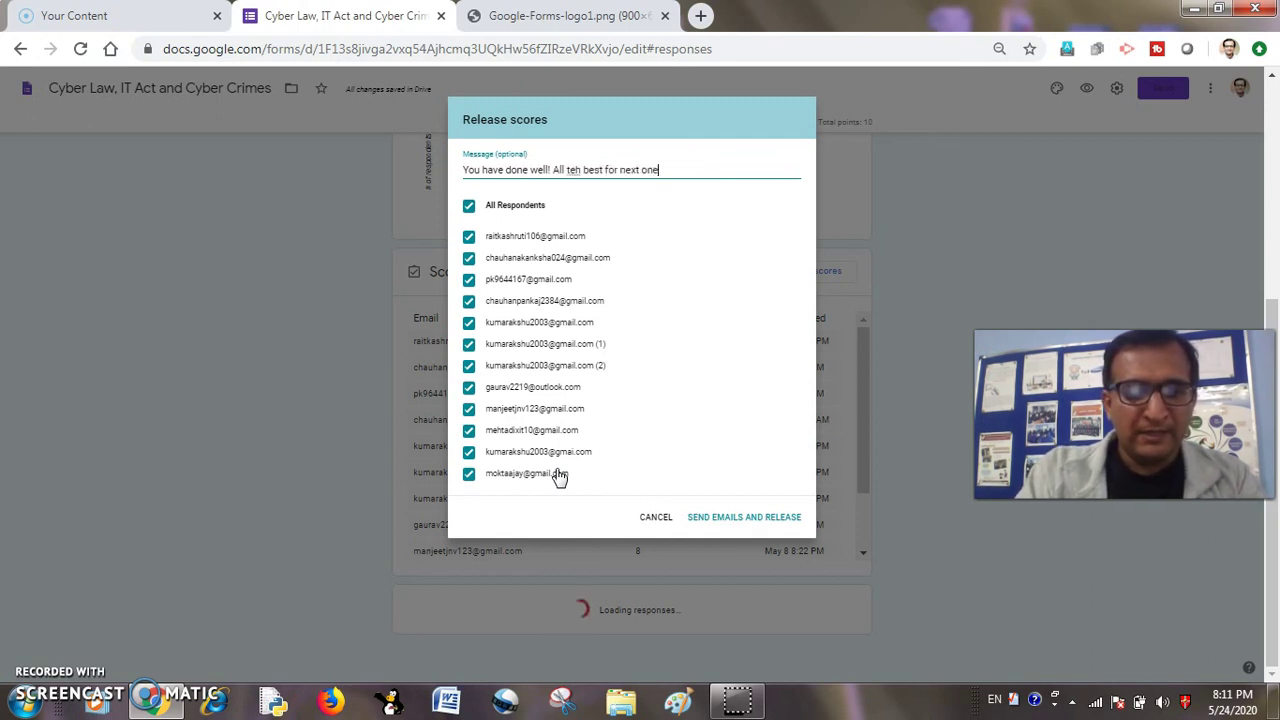
pyautogui.write('!')
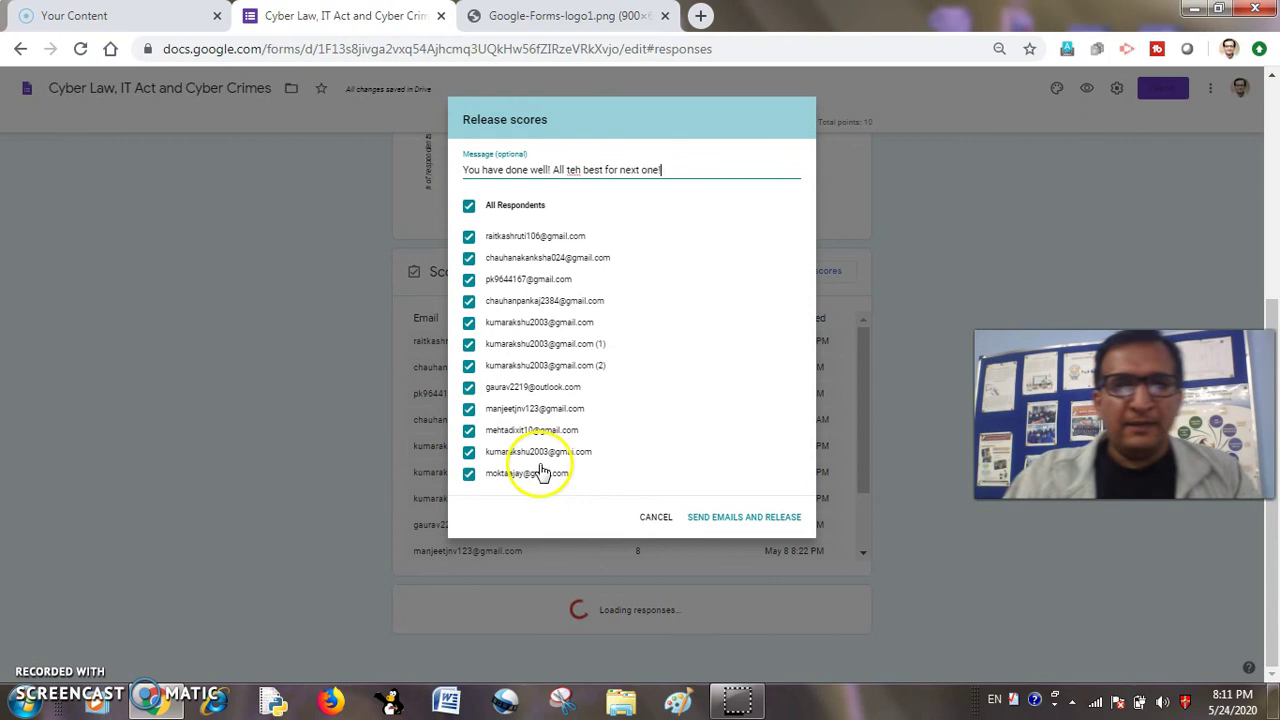
# Correct "teh" to "the" in the message, and send the emails and release the scores to all respondents.
pyautogui.click(570, 168)
pyautogui.write('hte')
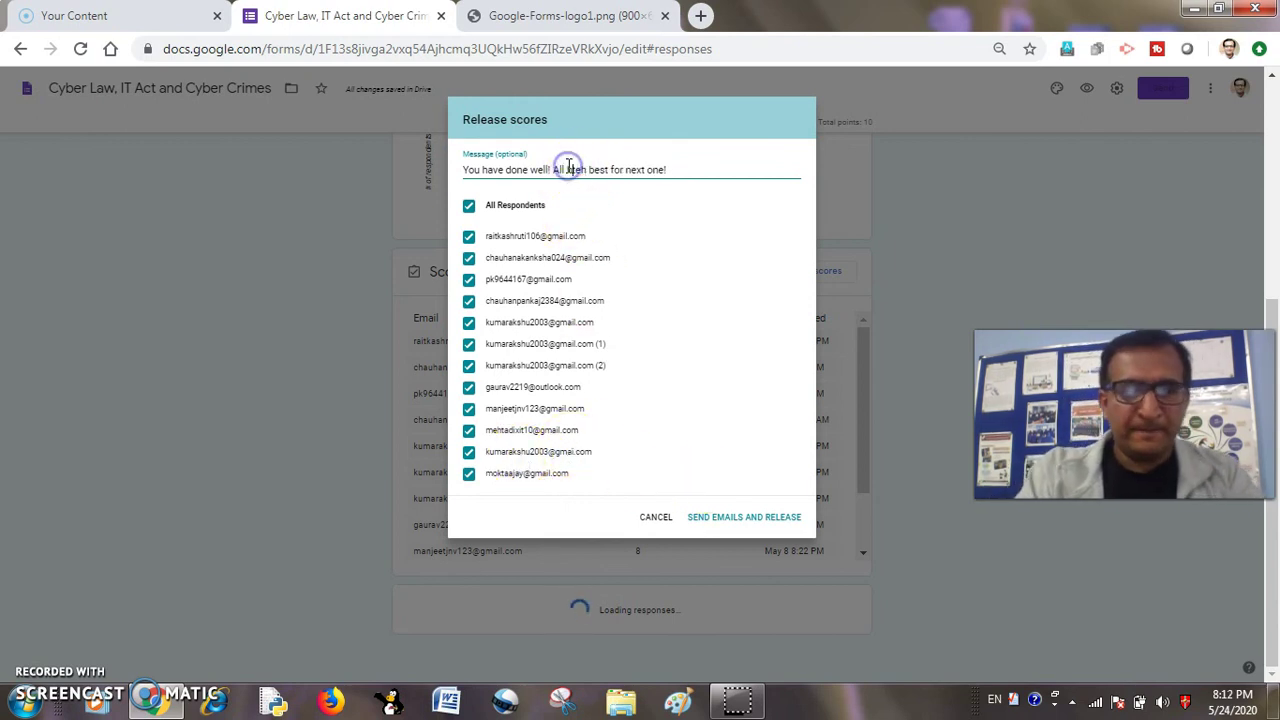
pyautogui.write('h')
pyautogui.click(576, 170)
pyautogui.press('BackSpace')
pyautogui.press('BackSpace')
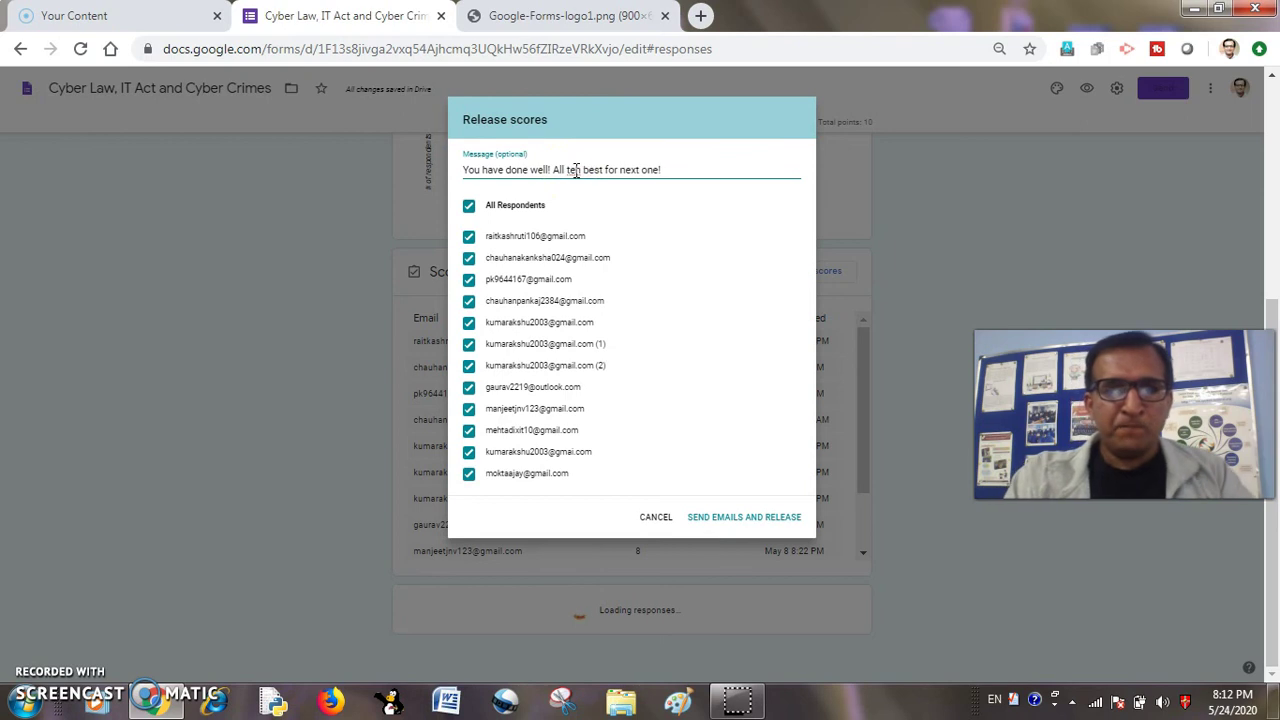
pyautogui.write('h')
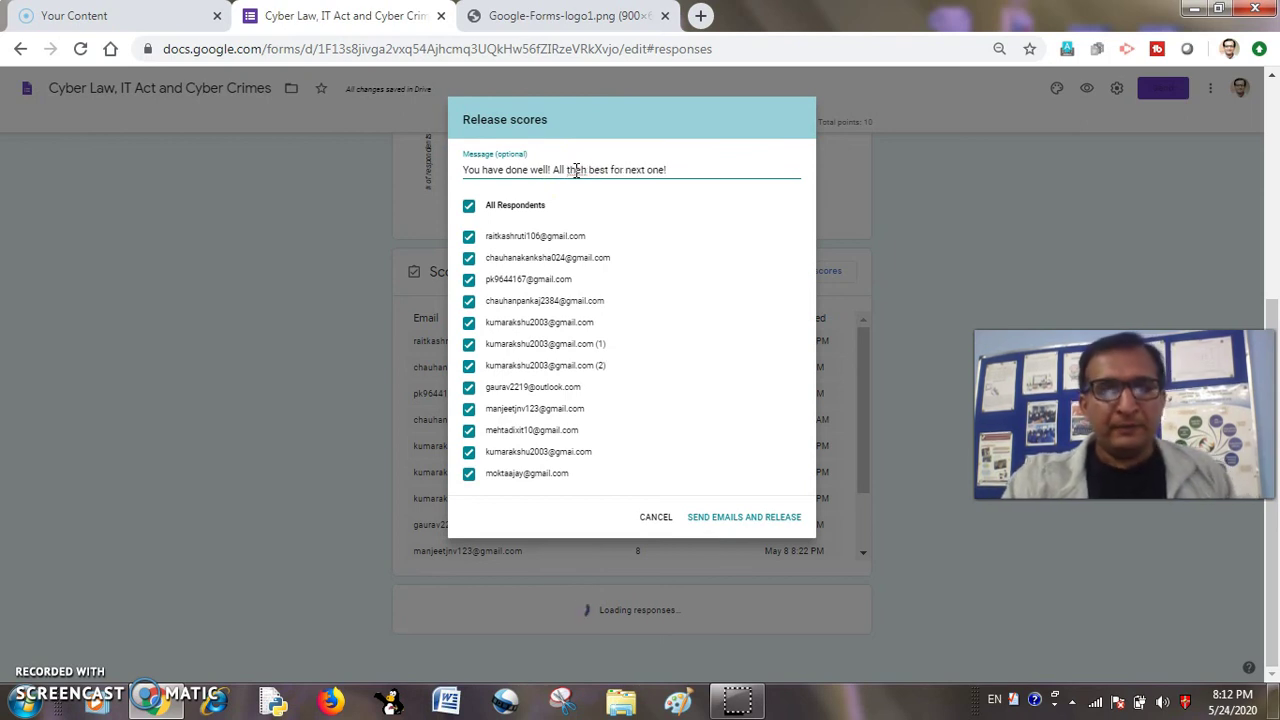
pyautogui.press('BackSpace')
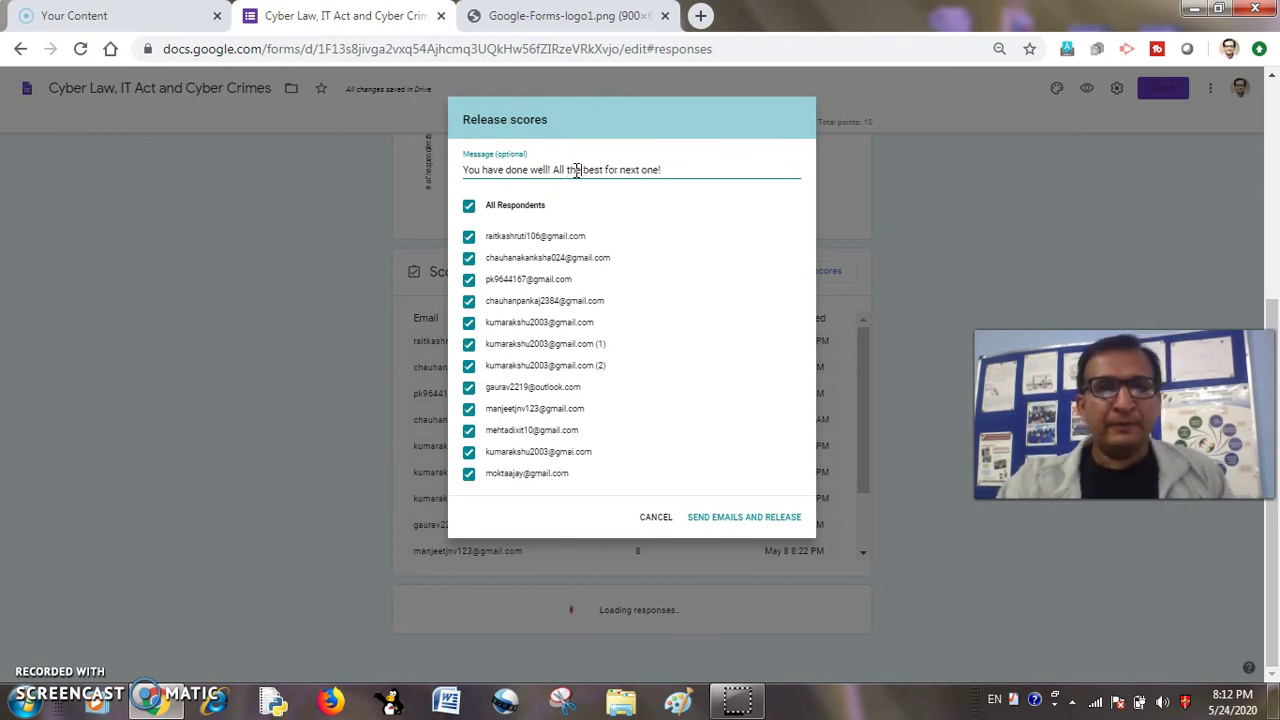
pyautogui.click(735, 527)
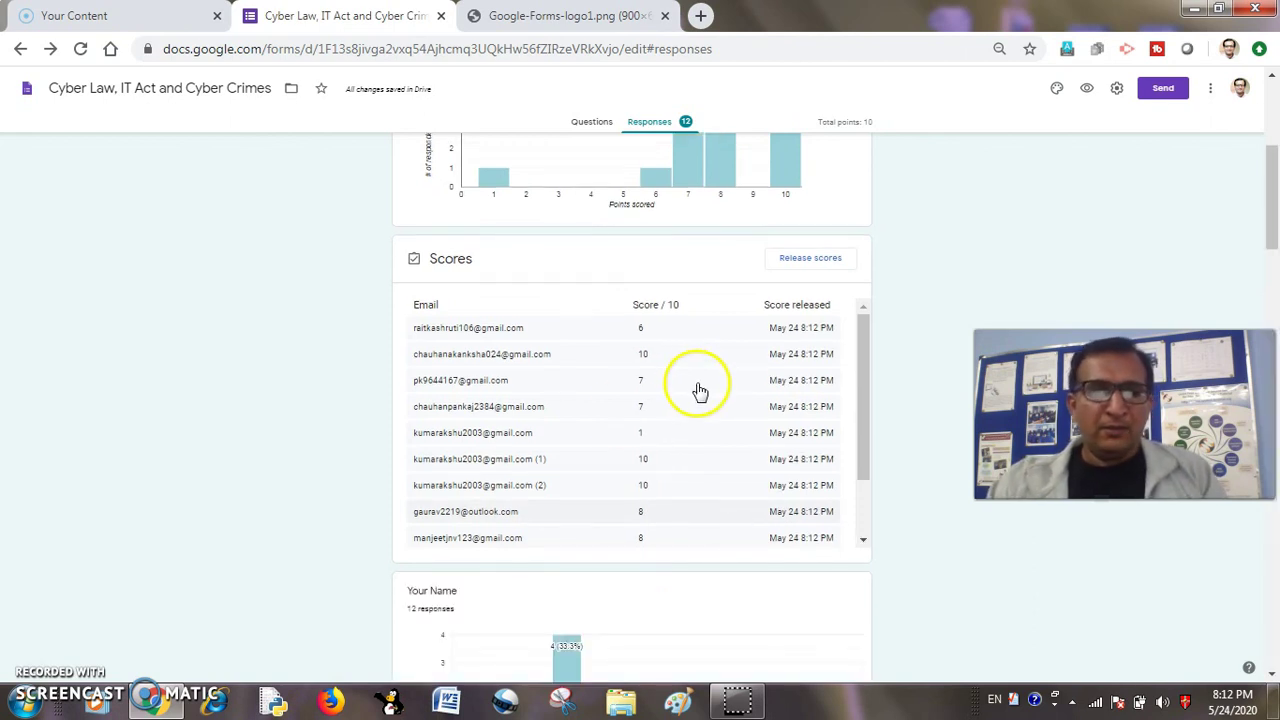
# Examine the score release dates and the answer charts of the quiz questions through "When IT Act 2000 came into effect?".
pyautogui.scroll(-4, 626, 420)
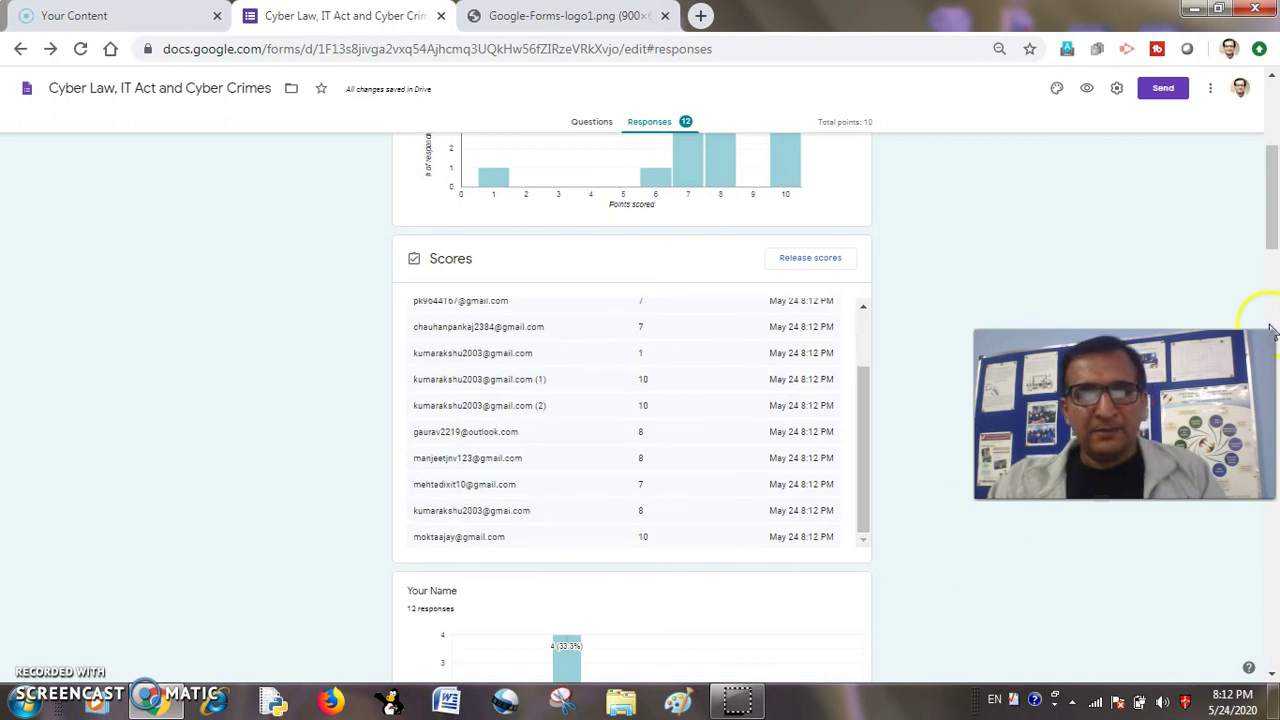
pyautogui.scroll(-2, 609, 455)
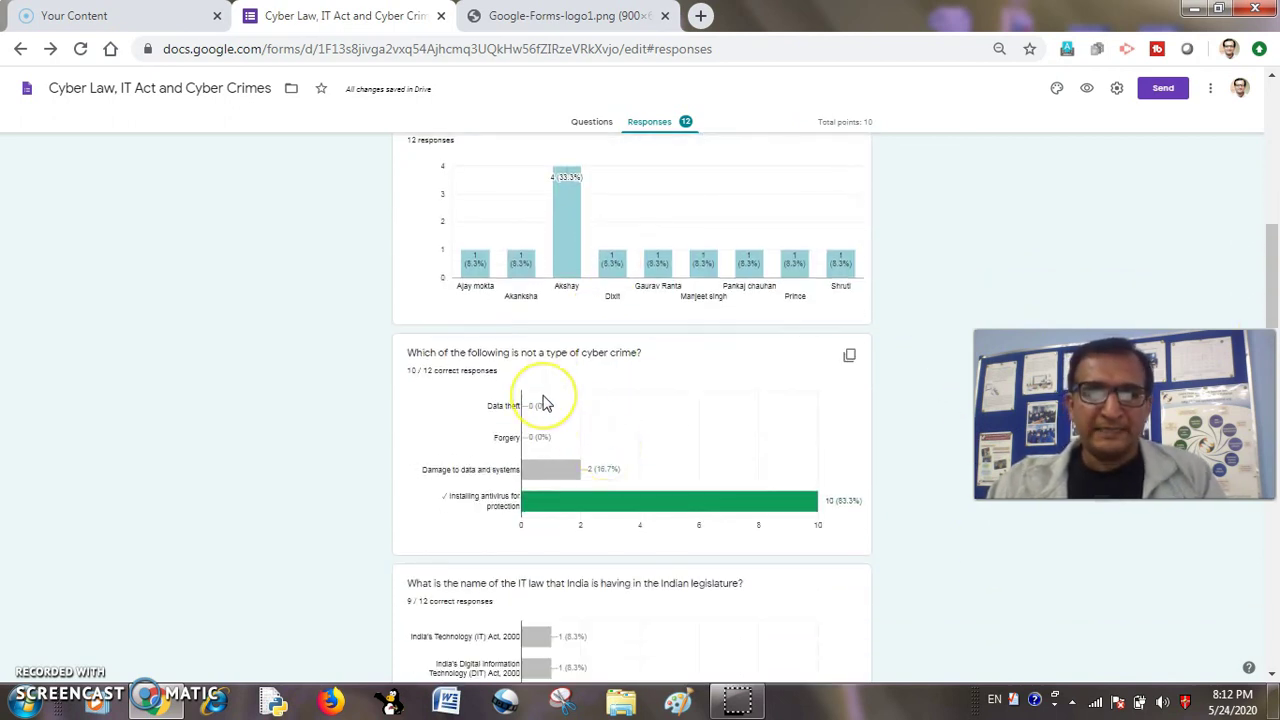
pyautogui.scroll(-1, 543, 403)
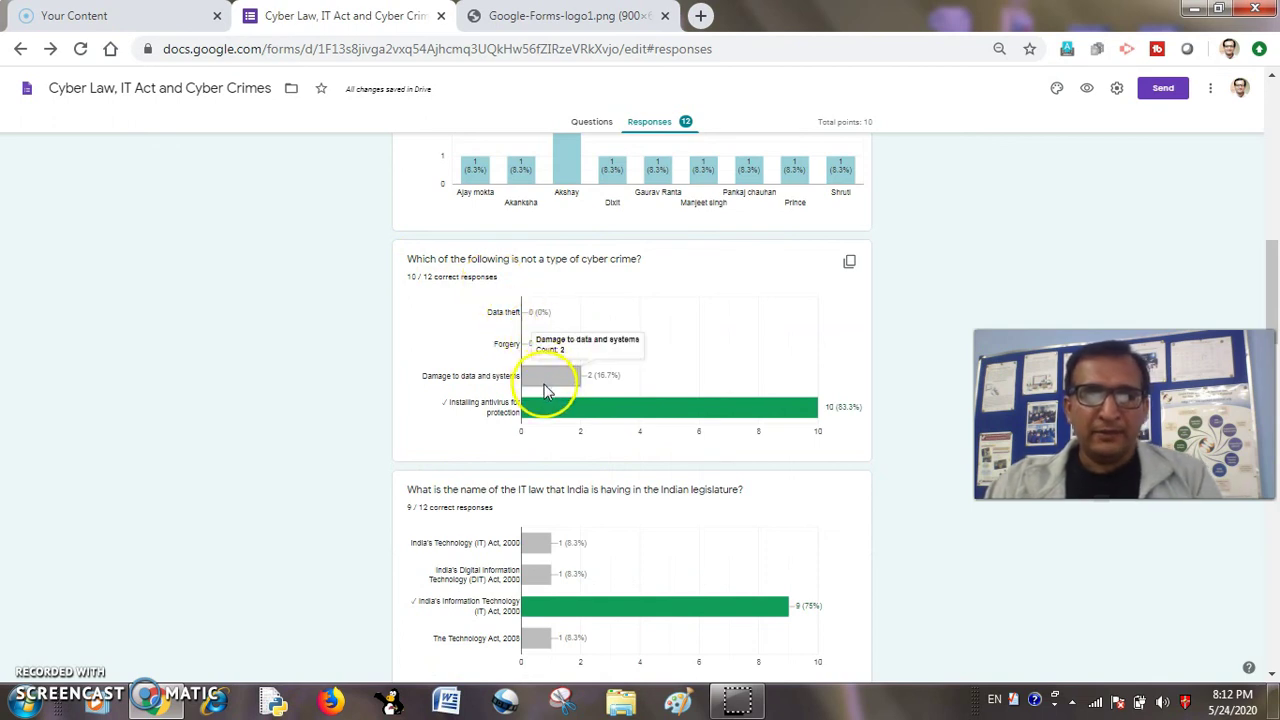
pyautogui.moveTo(572, 388)
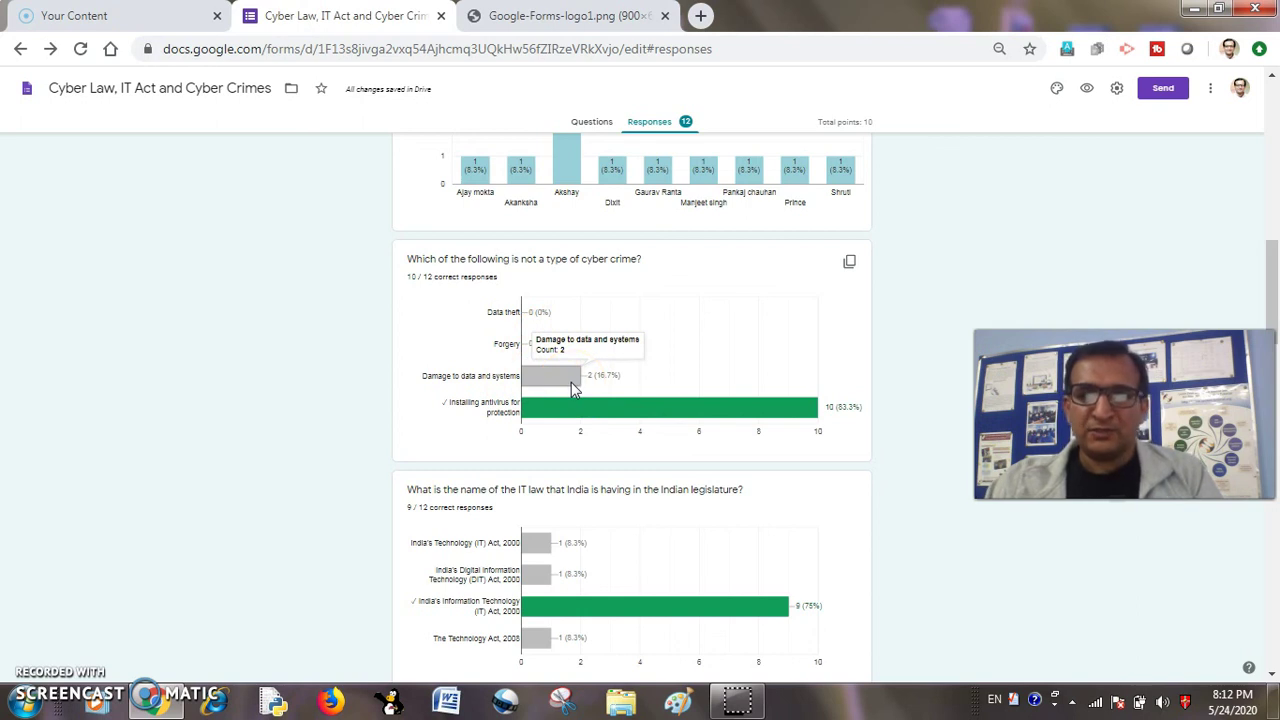
pyautogui.scroll(-2, 571, 382)
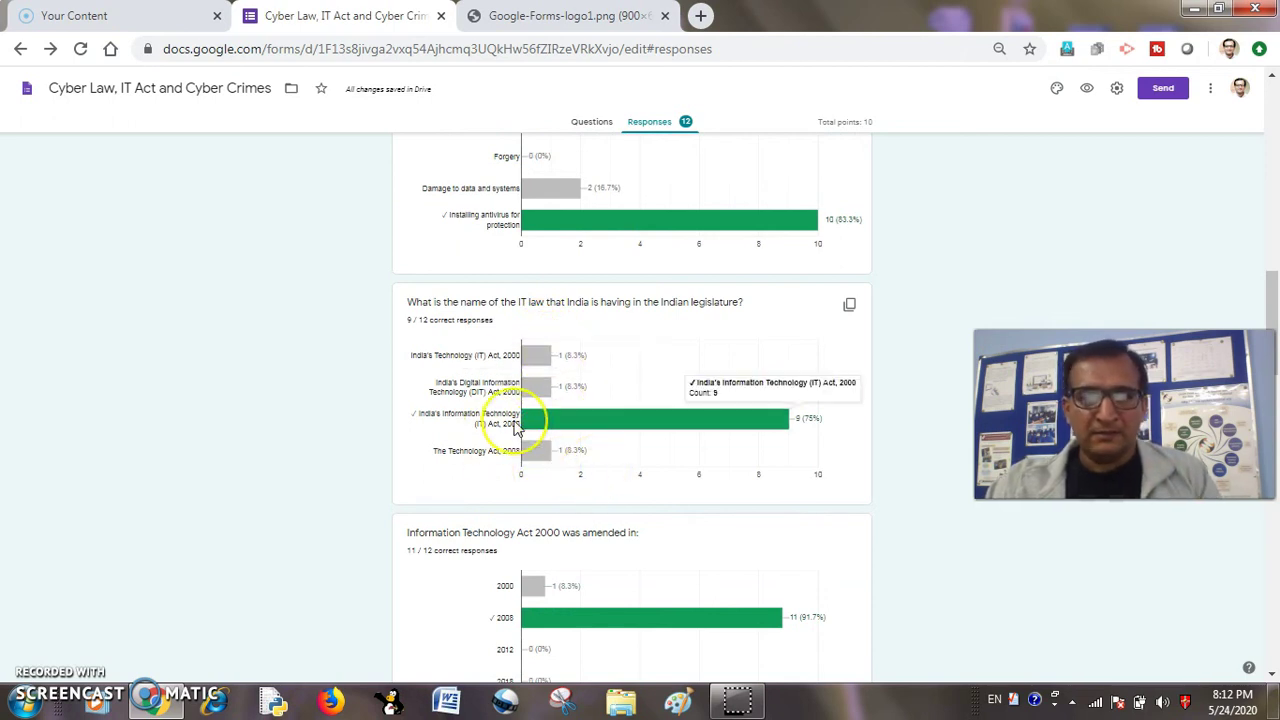
pyautogui.moveTo(705, 432)
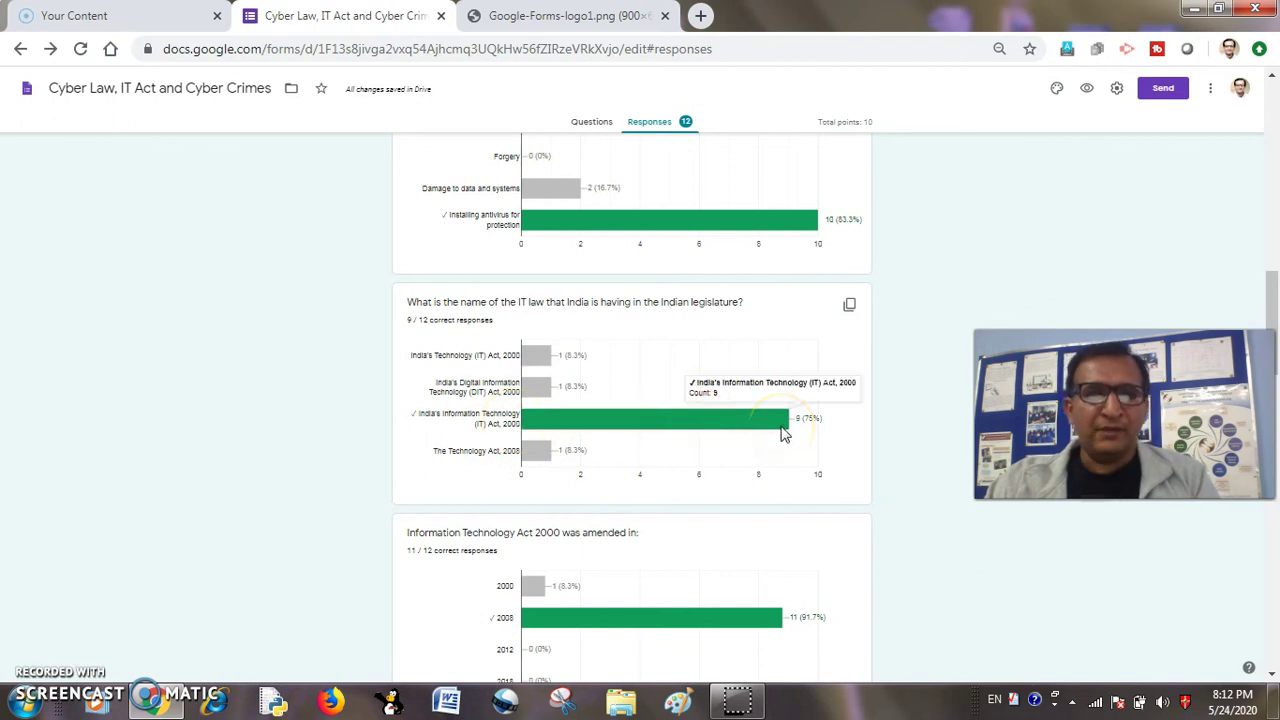
pyautogui.scroll(-3, 785, 432)
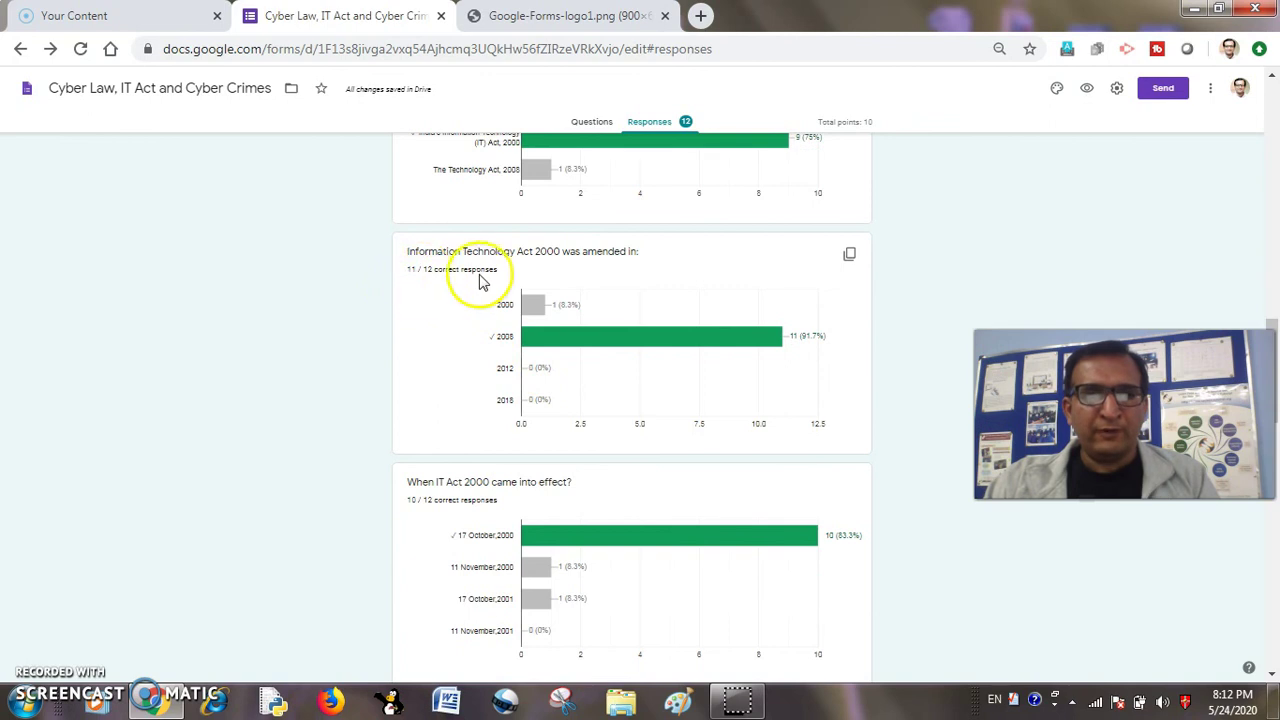
pyautogui.scroll(-2, 510, 360)
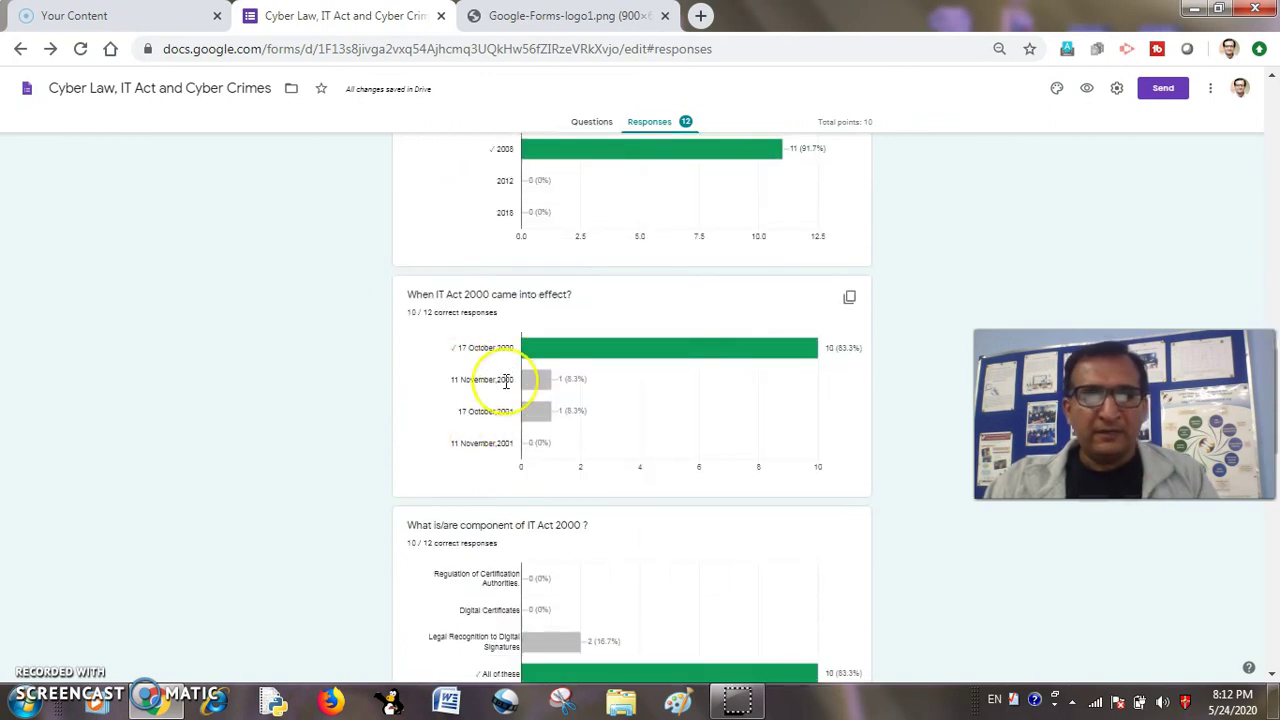
pyautogui.scroll(-1, 507, 381)
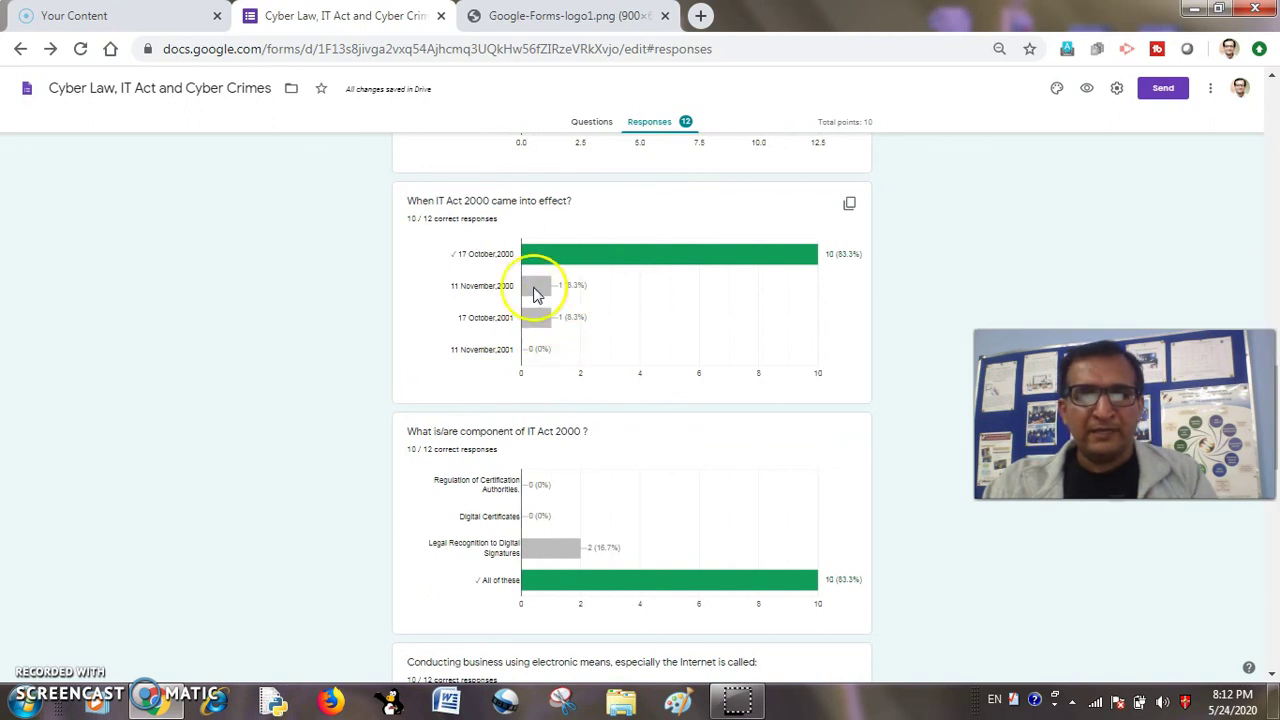
pyautogui.moveTo(533, 290)
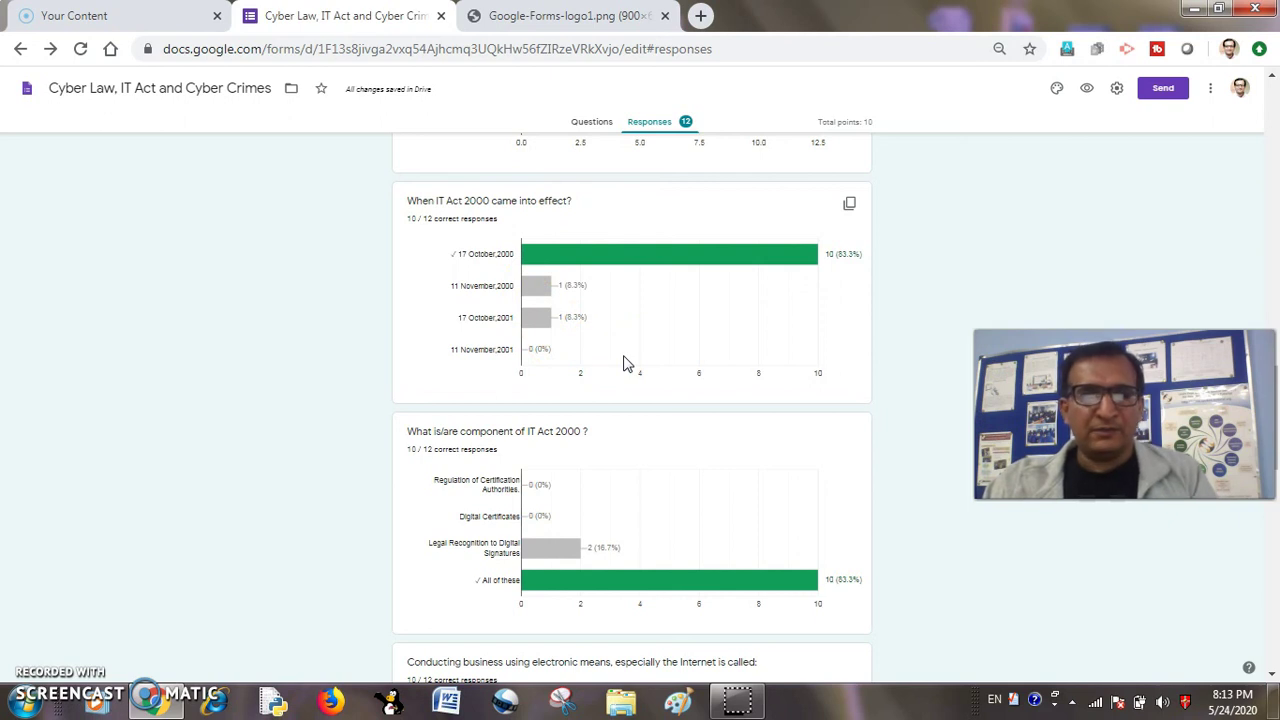
# Examine the answer charts of the remaining questions, from the components of IT Act 2000 to the Acts it amended.
pyautogui.scroll(-2, 625, 363)
pyautogui.scroll(-2, 625, 363)
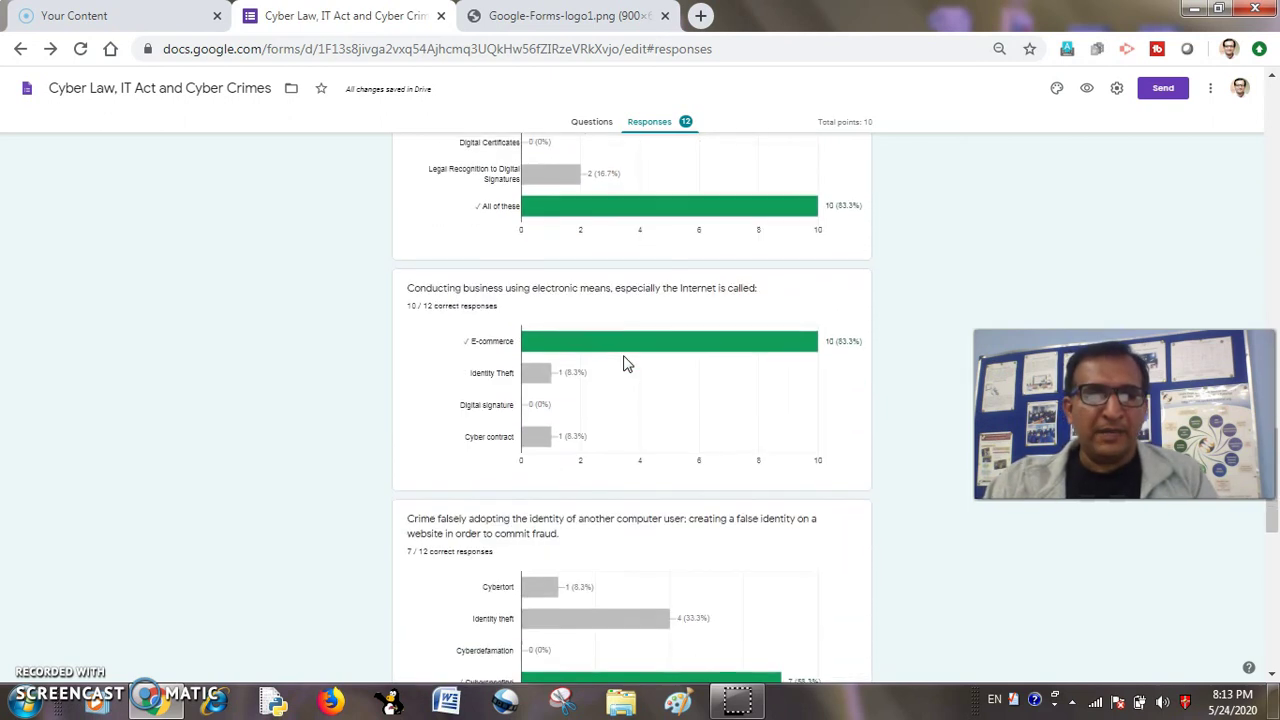
pyautogui.scroll(-3, 625, 363)
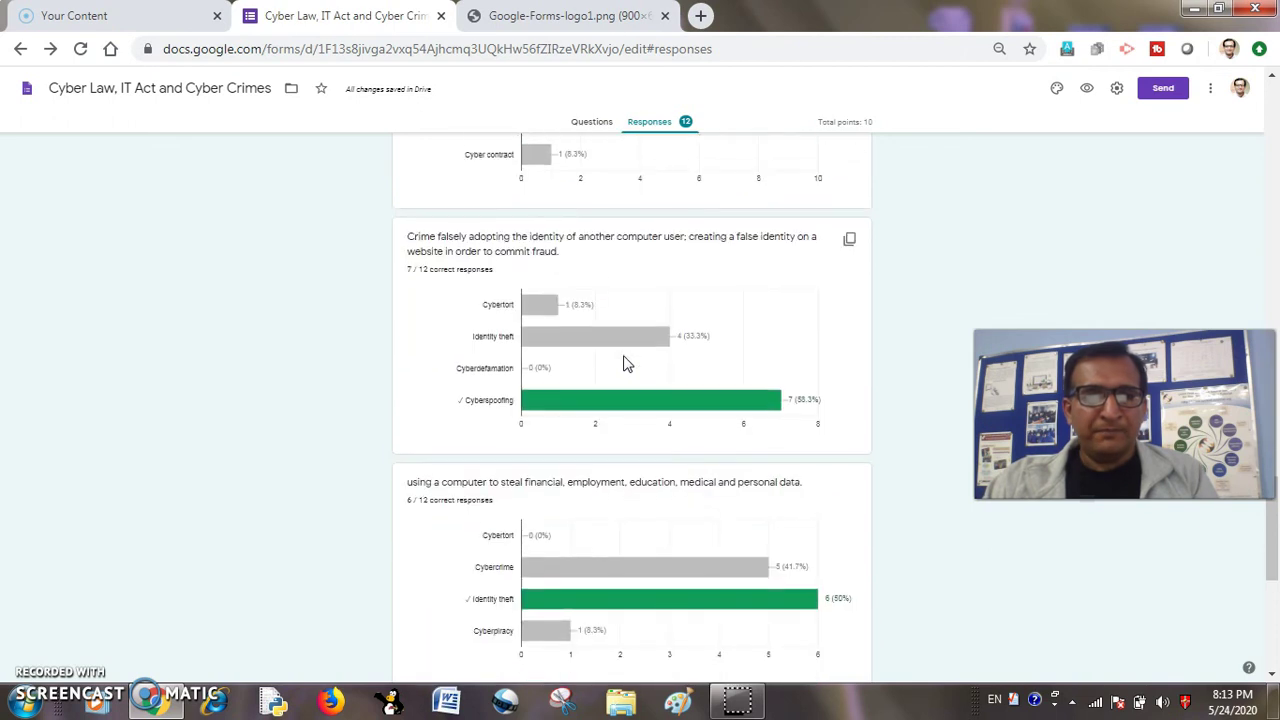
pyautogui.scroll(-1, 625, 363)
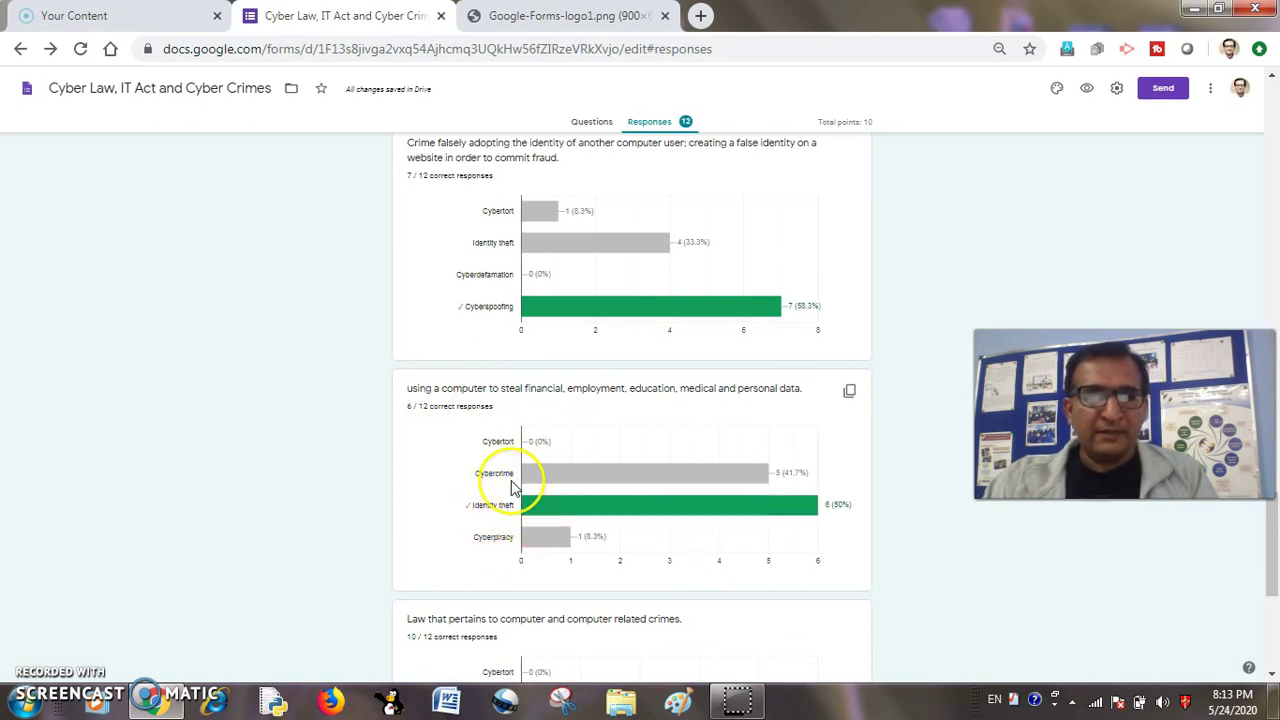
pyautogui.moveTo(565, 484)
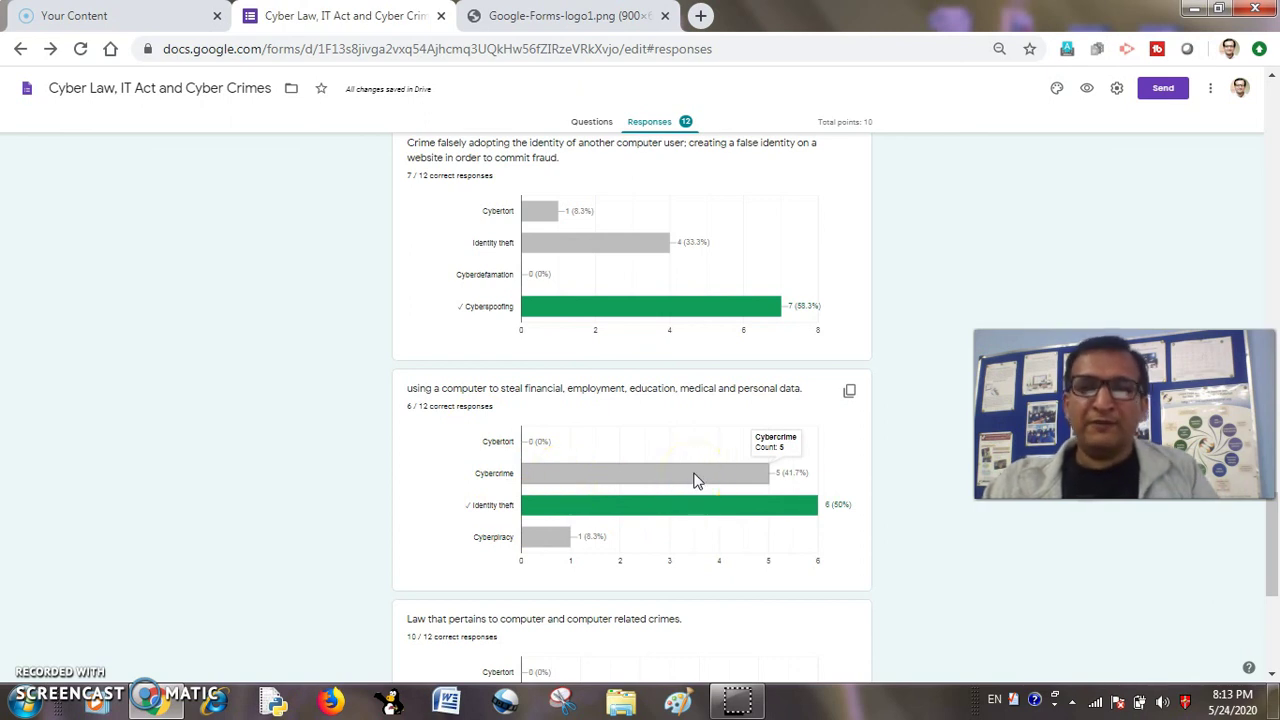
pyautogui.moveTo(539, 248)
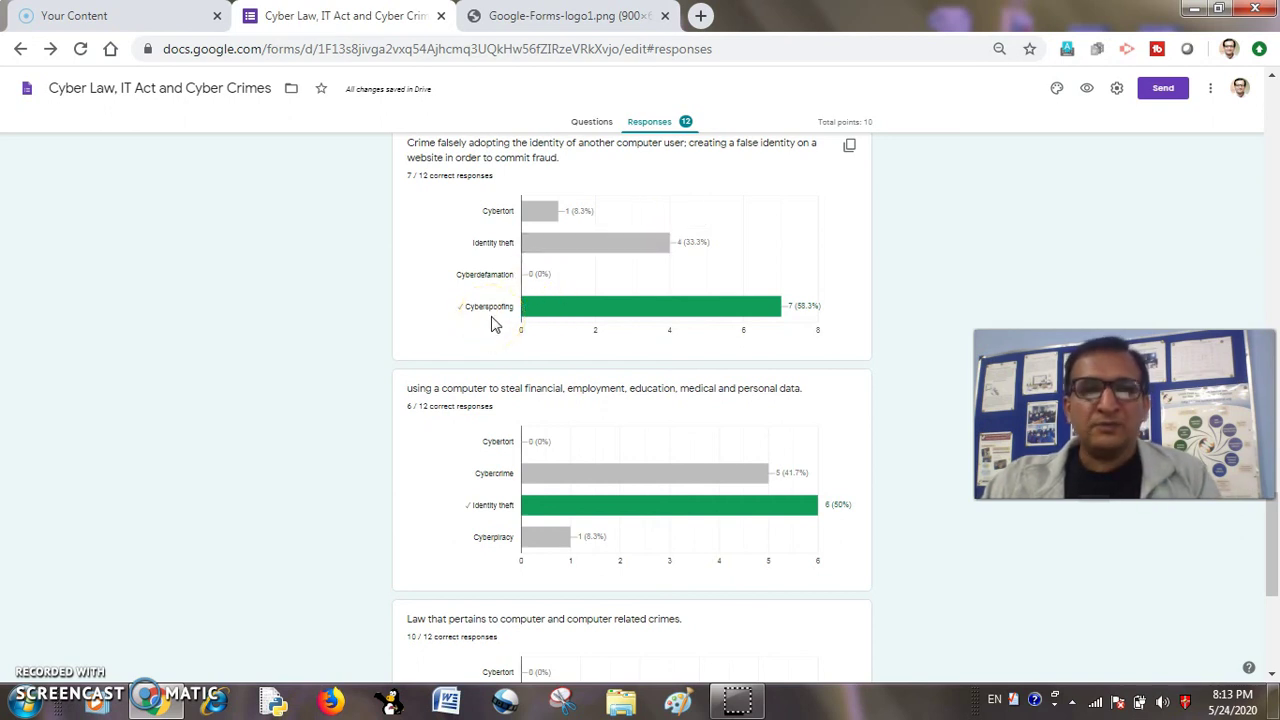
pyautogui.scroll(-3, 586, 277)
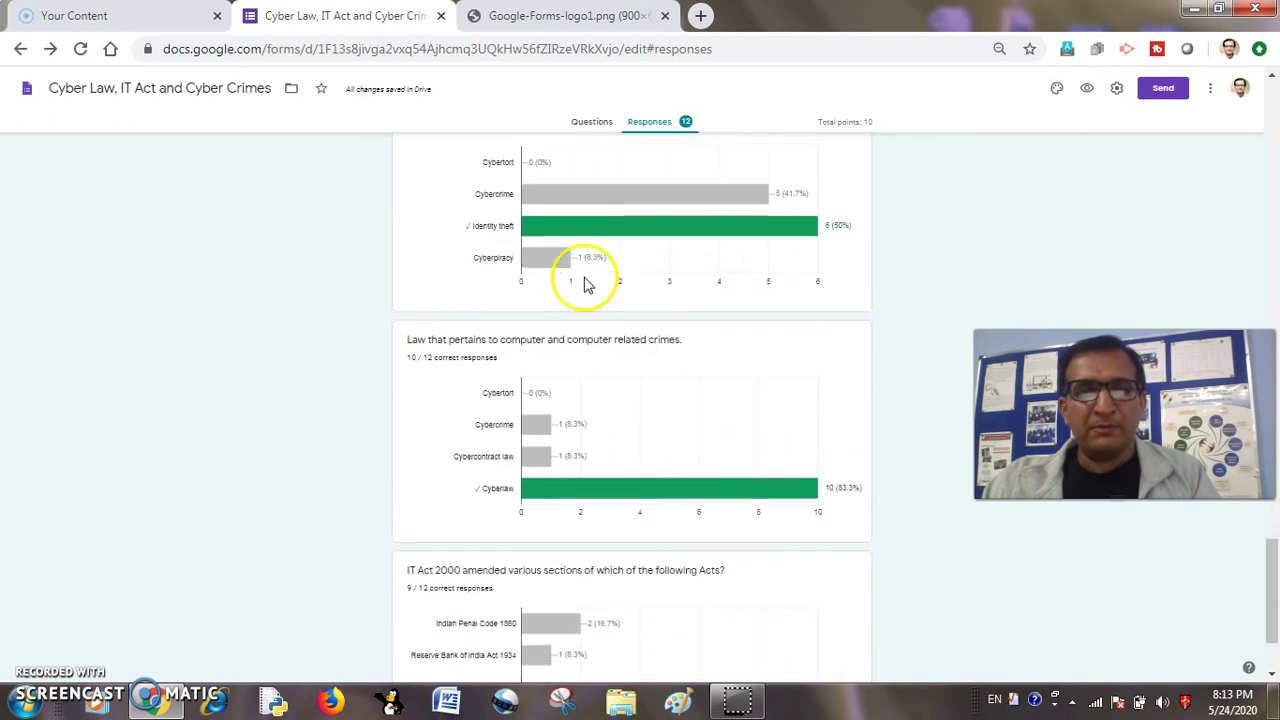
pyautogui.scroll(-2, 594, 343)
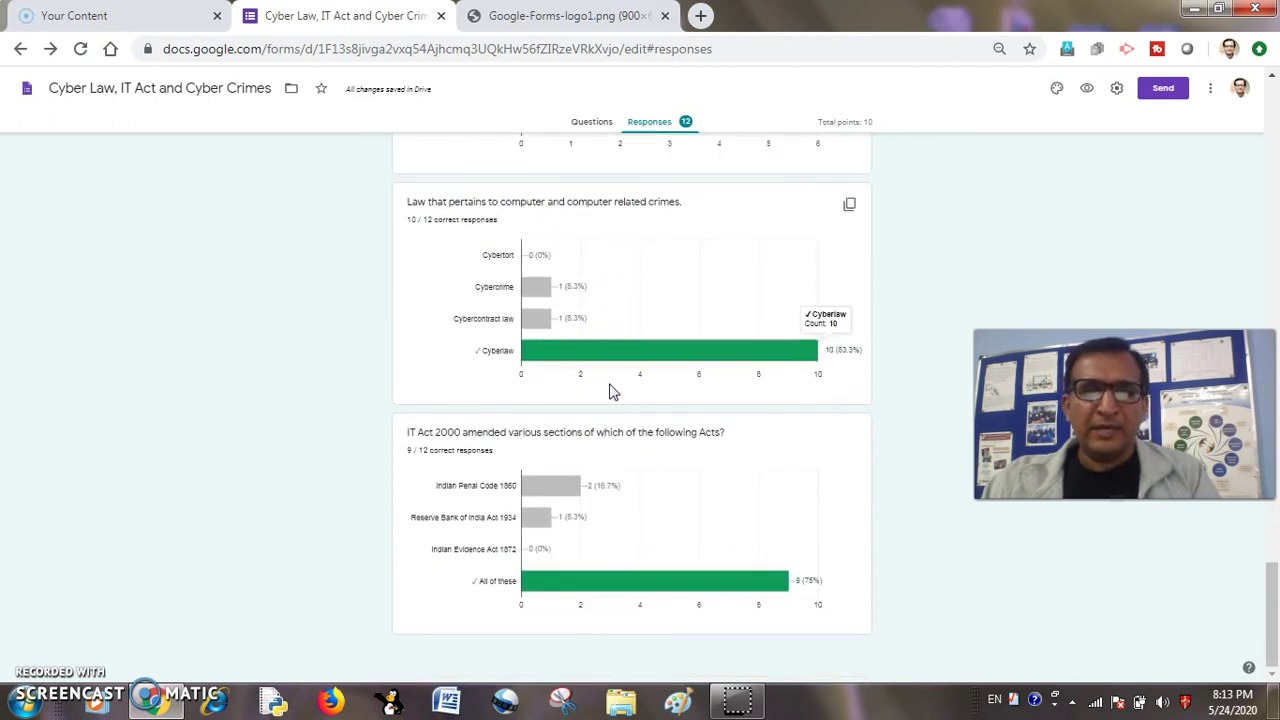
# View the responses by question and review the answers, points and feedback for "Which of the following is not a type of cyber crime?".
pyautogui.scroll(7, 613, 392)
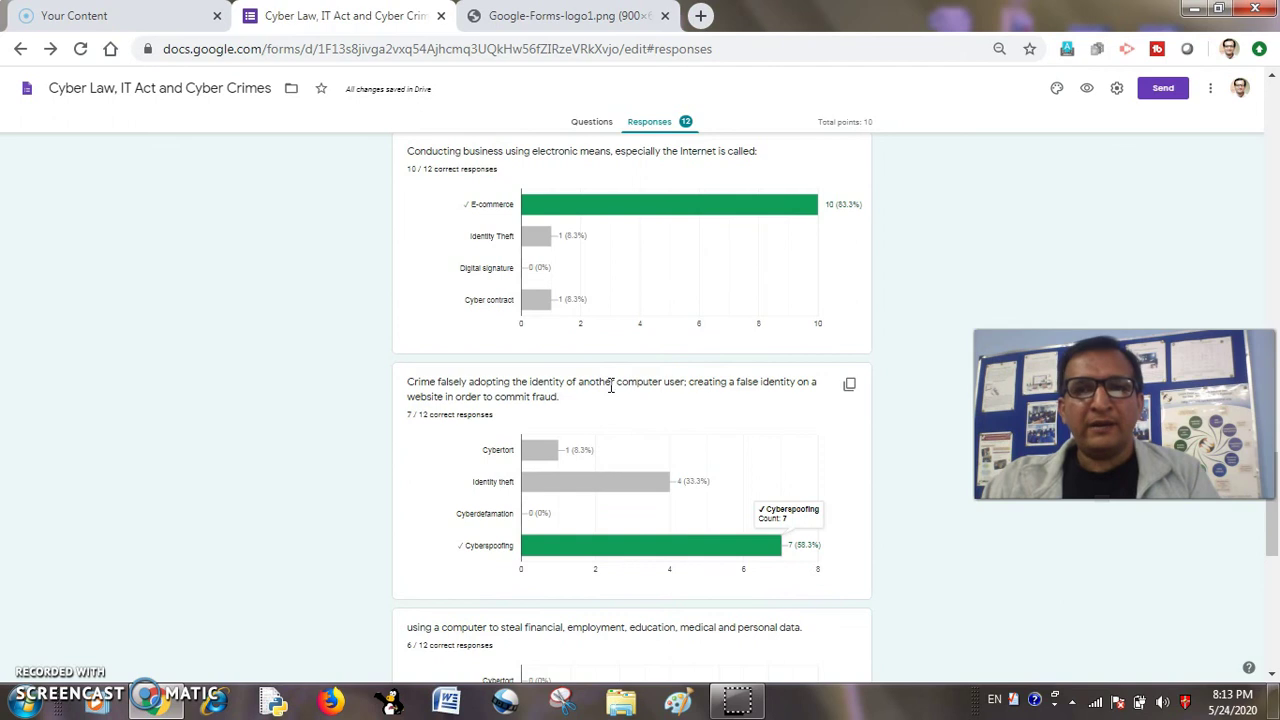
pyautogui.scroll(10, 612, 390)
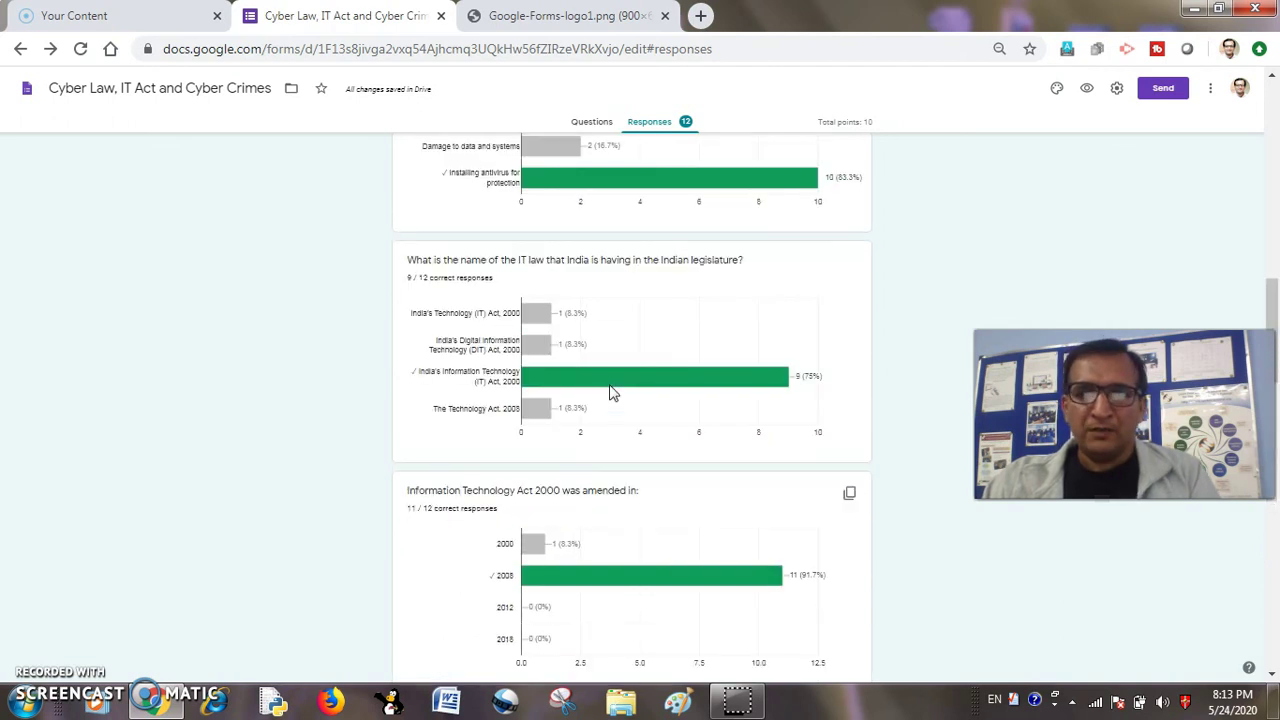
pyautogui.scroll(6, 613, 392)
pyautogui.scroll(3, 613, 392)
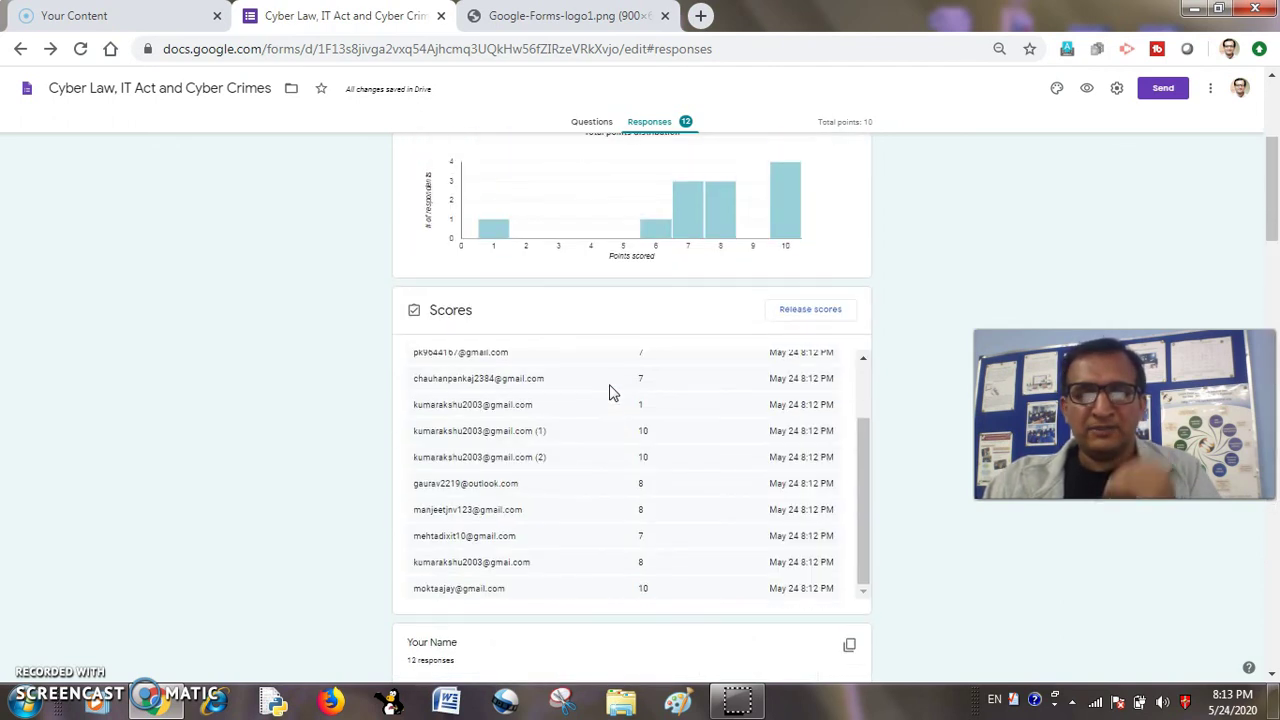
pyautogui.scroll(2, 613, 392)
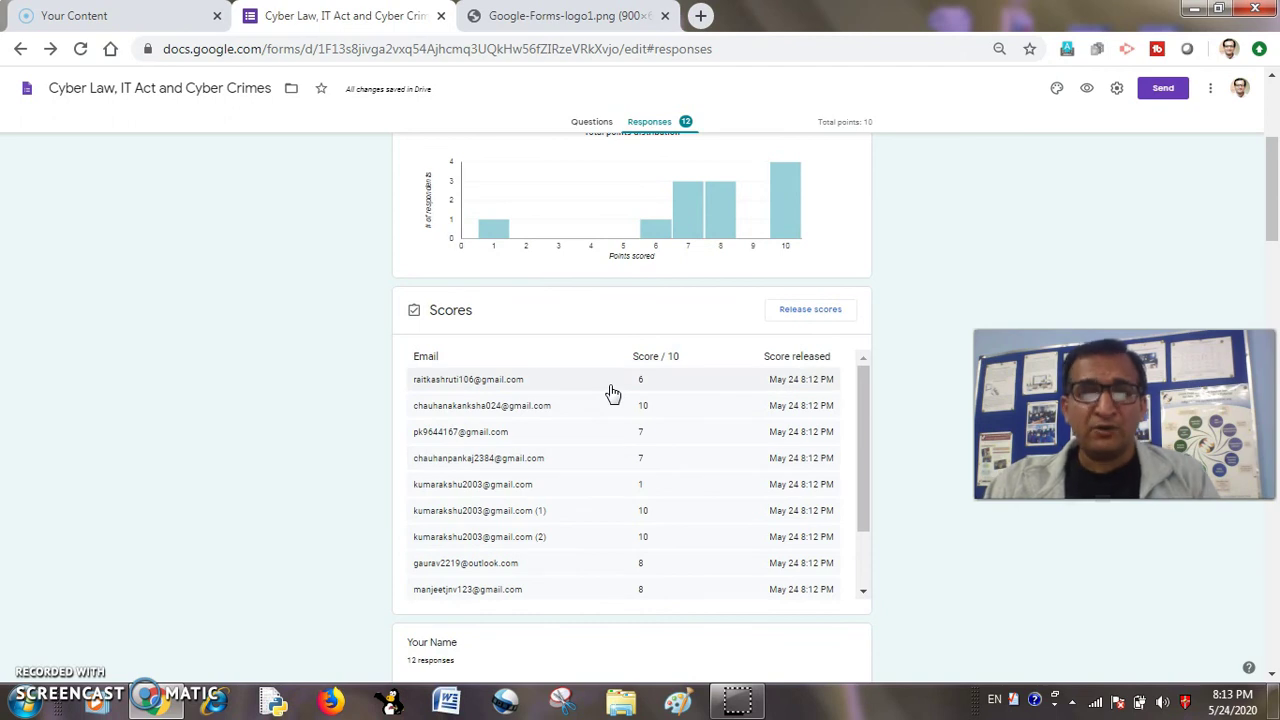
pyautogui.scroll(3, 613, 392)
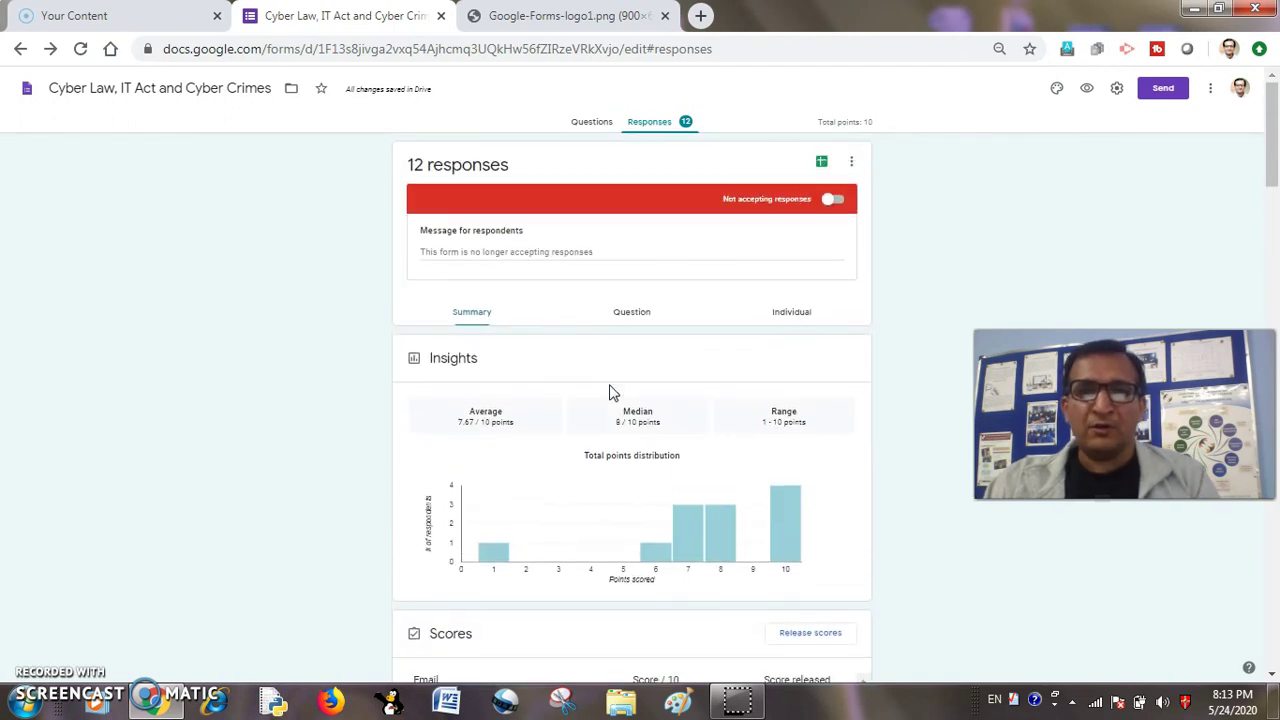
pyautogui.click(632, 312)
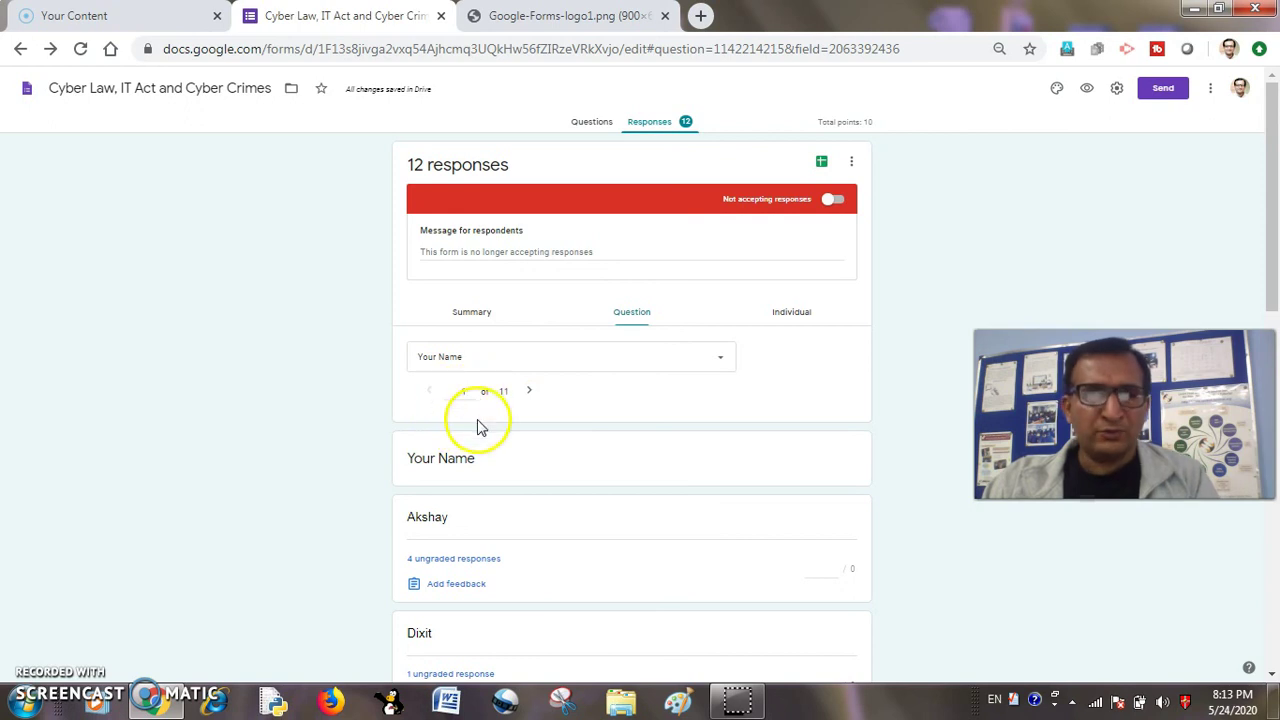
pyautogui.click(563, 358)
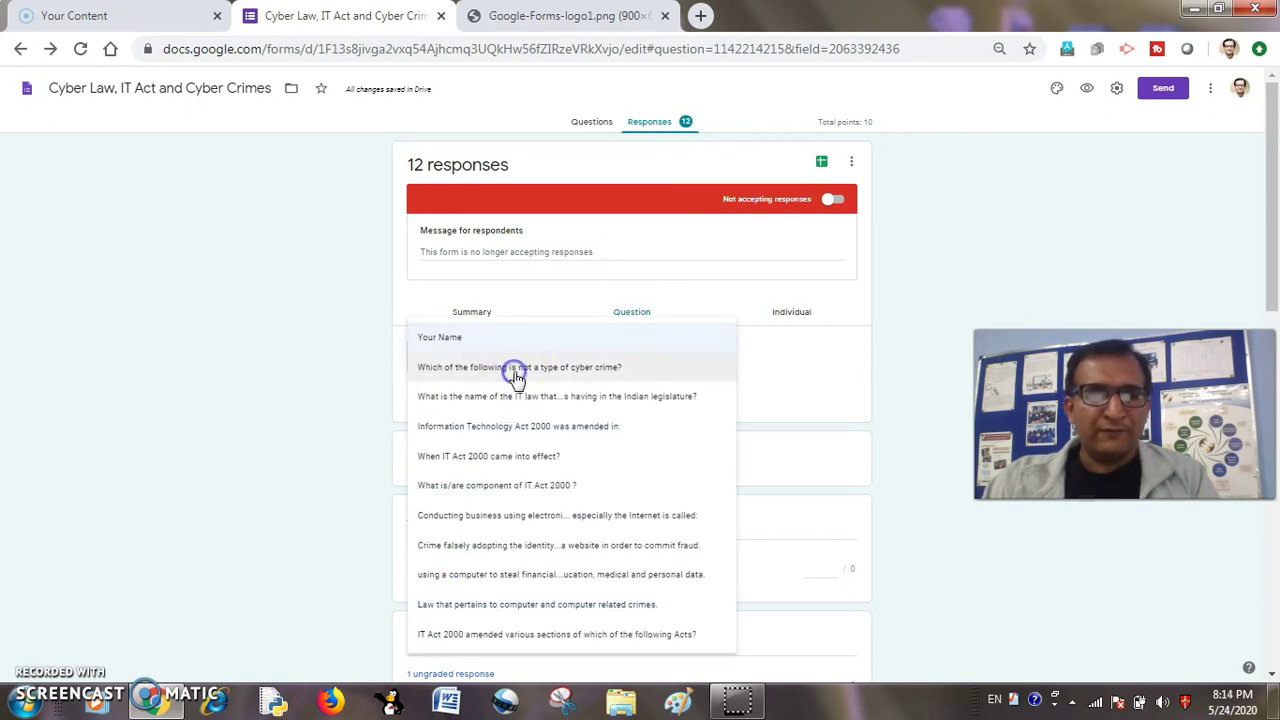
pyautogui.click(516, 376)
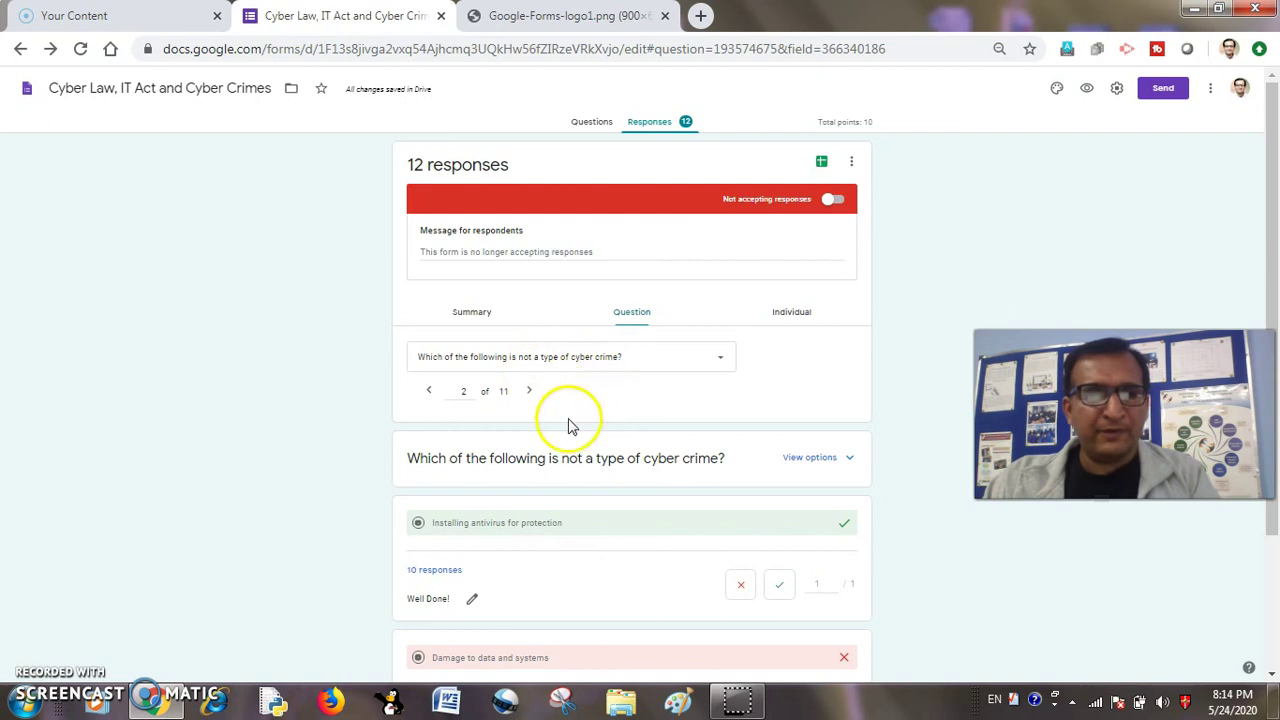
pyautogui.scroll(-1, 568, 425)
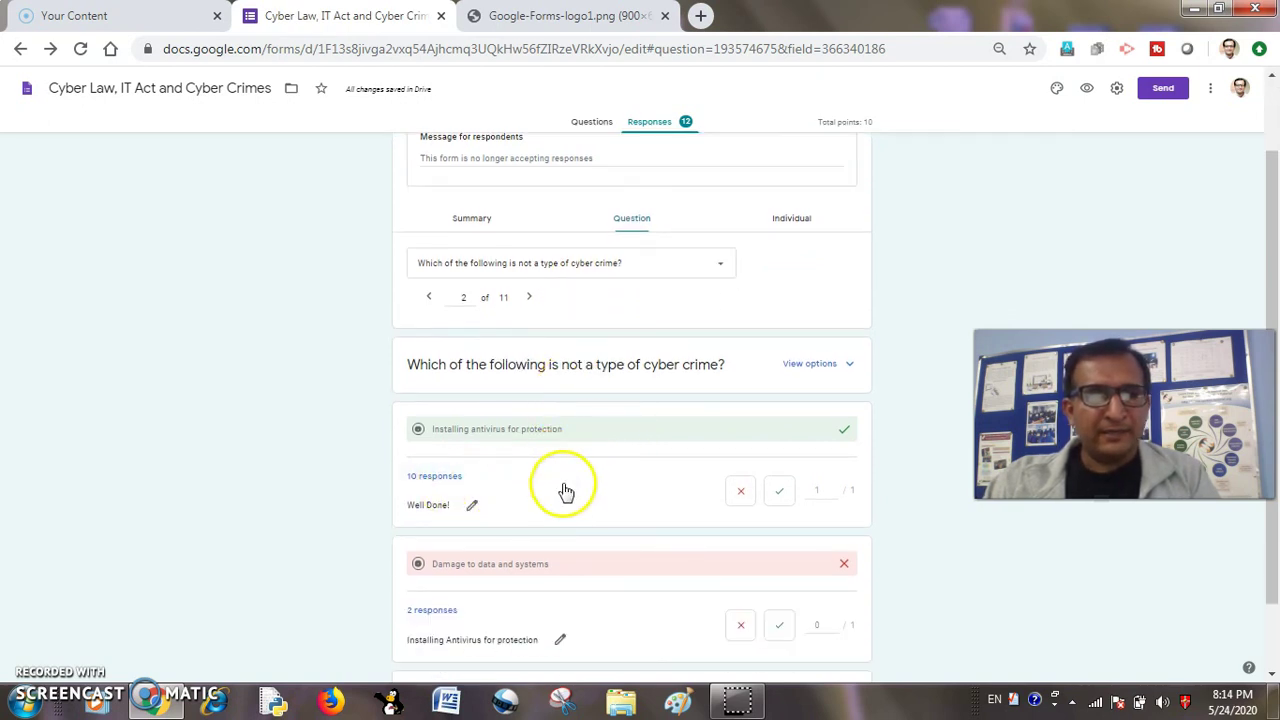
pyautogui.scroll(-1, 580, 488)
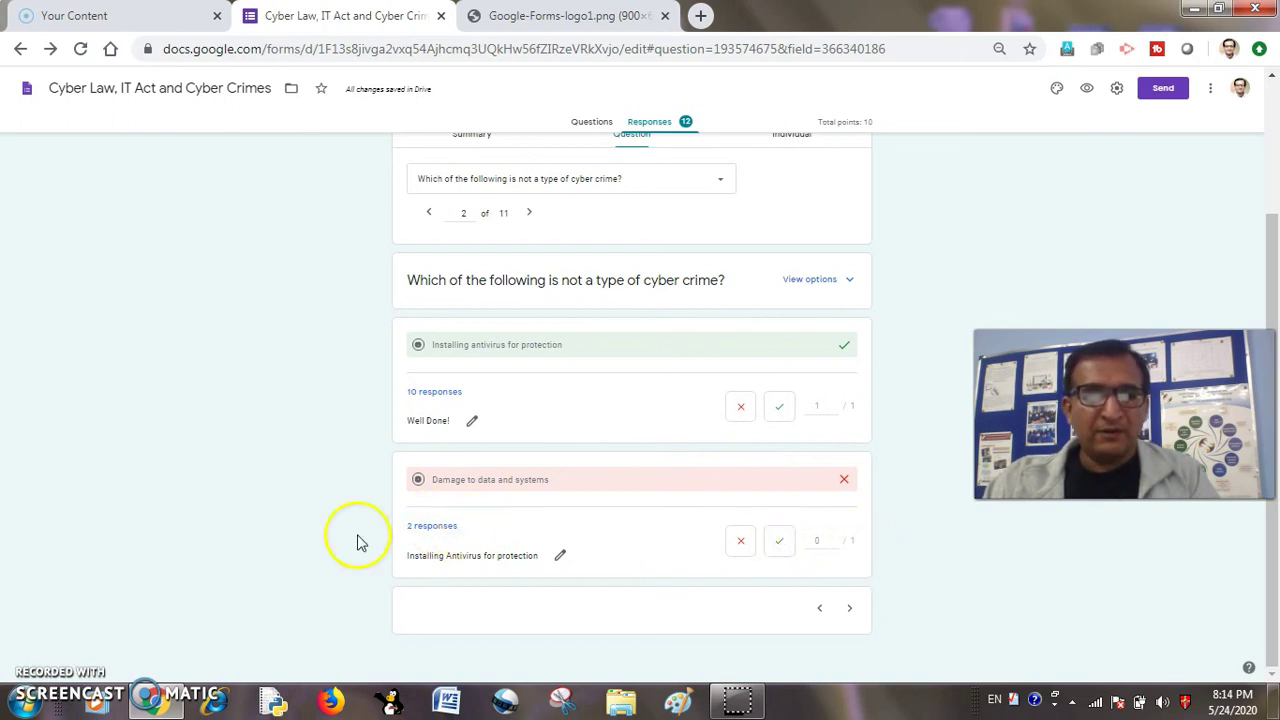
# Show the responses to the question on using a computer to steal financial and personal data, and review its answers, points and feedback.
pyautogui.scroll(1, 530, 500)
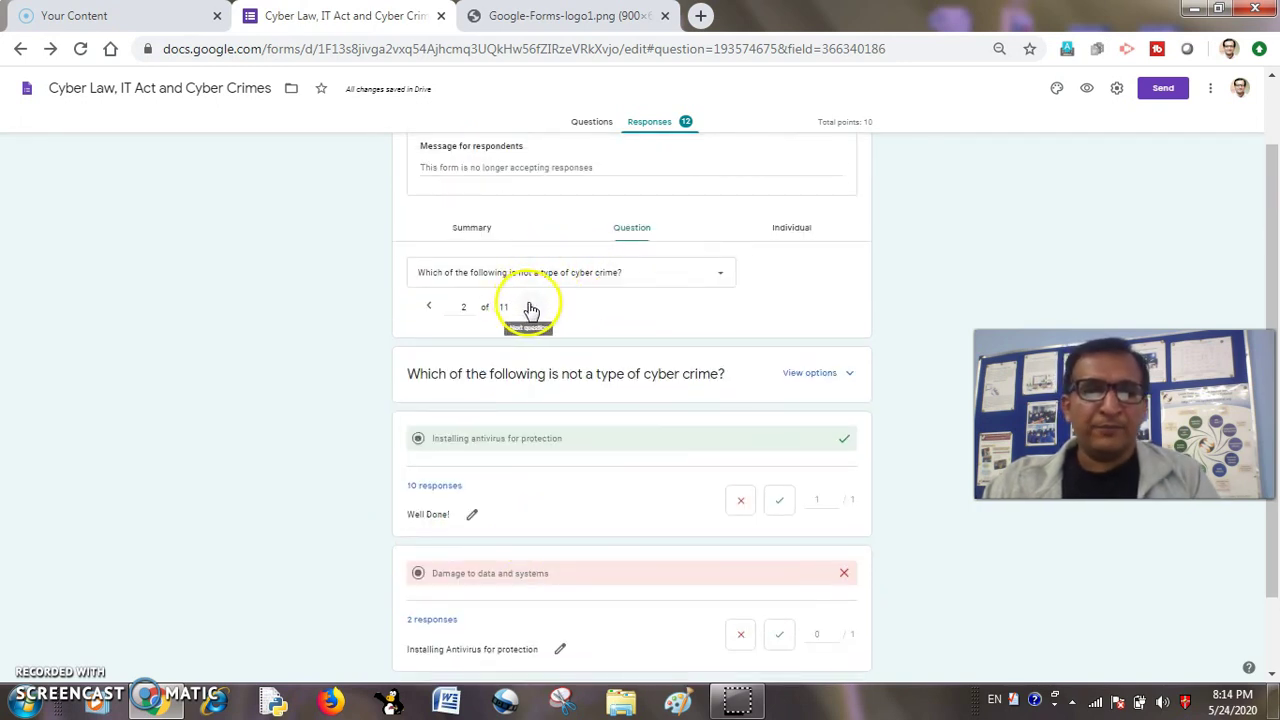
pyautogui.scroll(1, 580, 200)
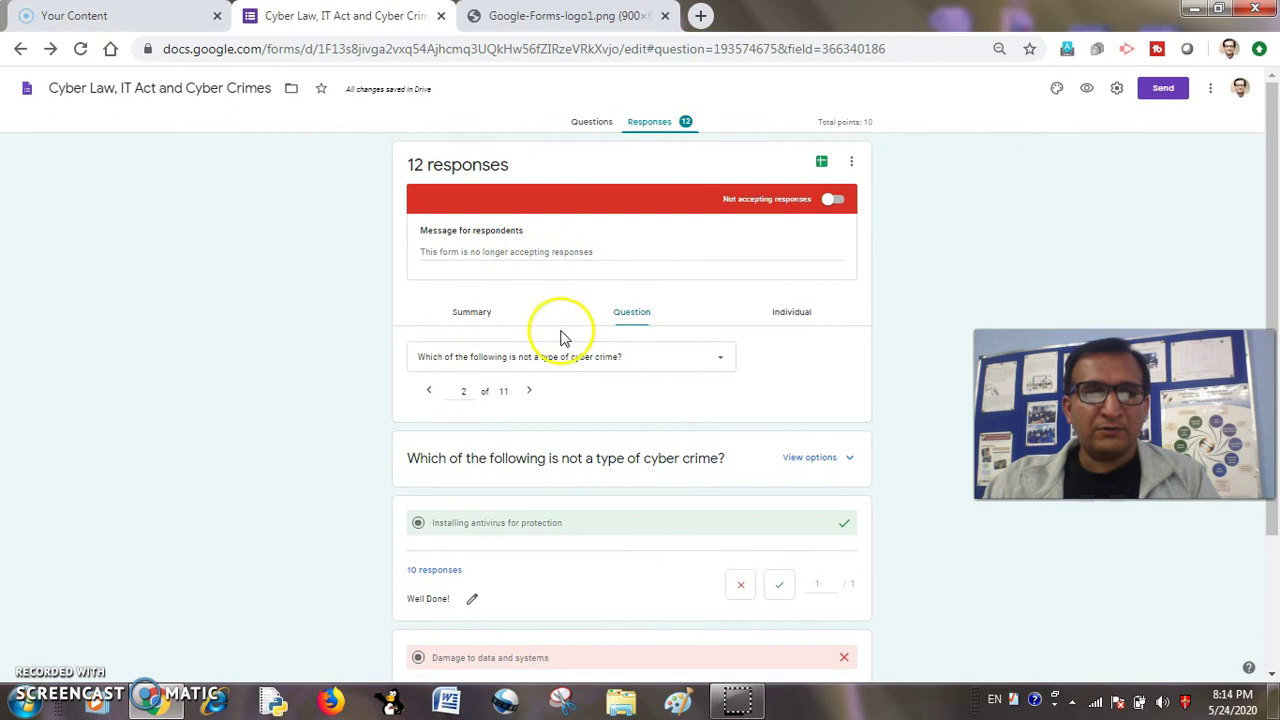
pyautogui.click(588, 368)
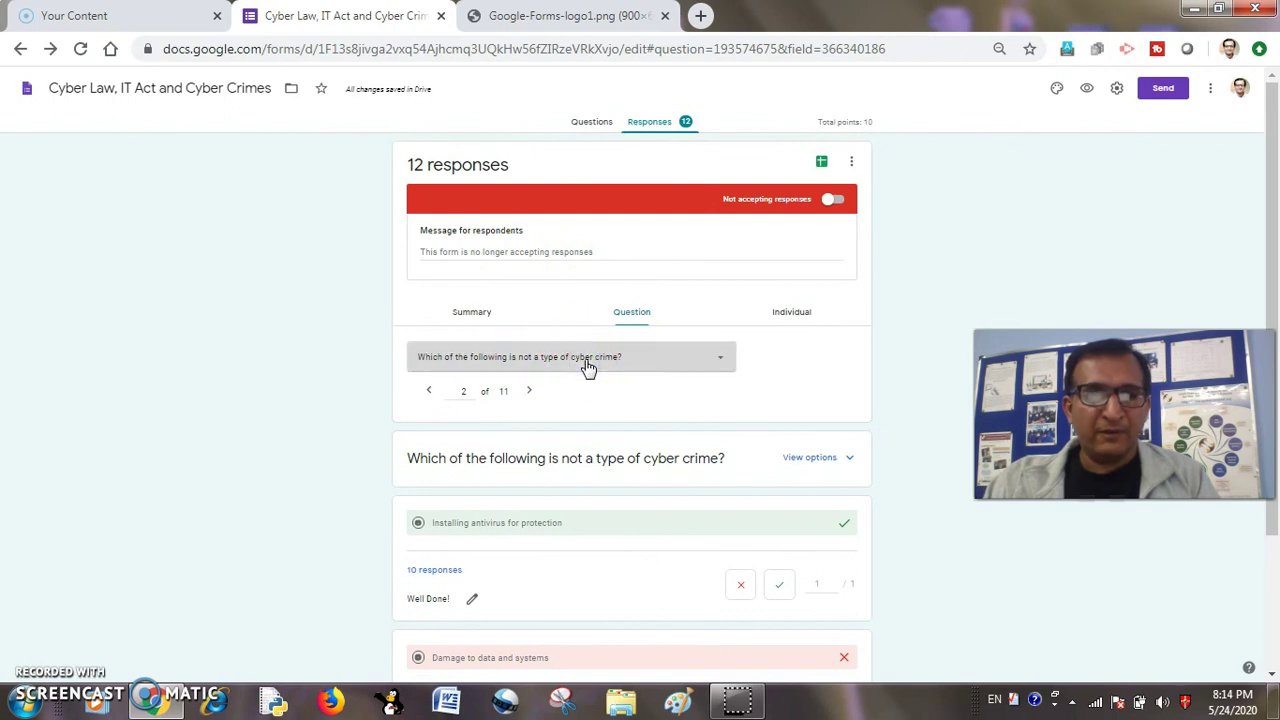
pyautogui.click(714, 362)
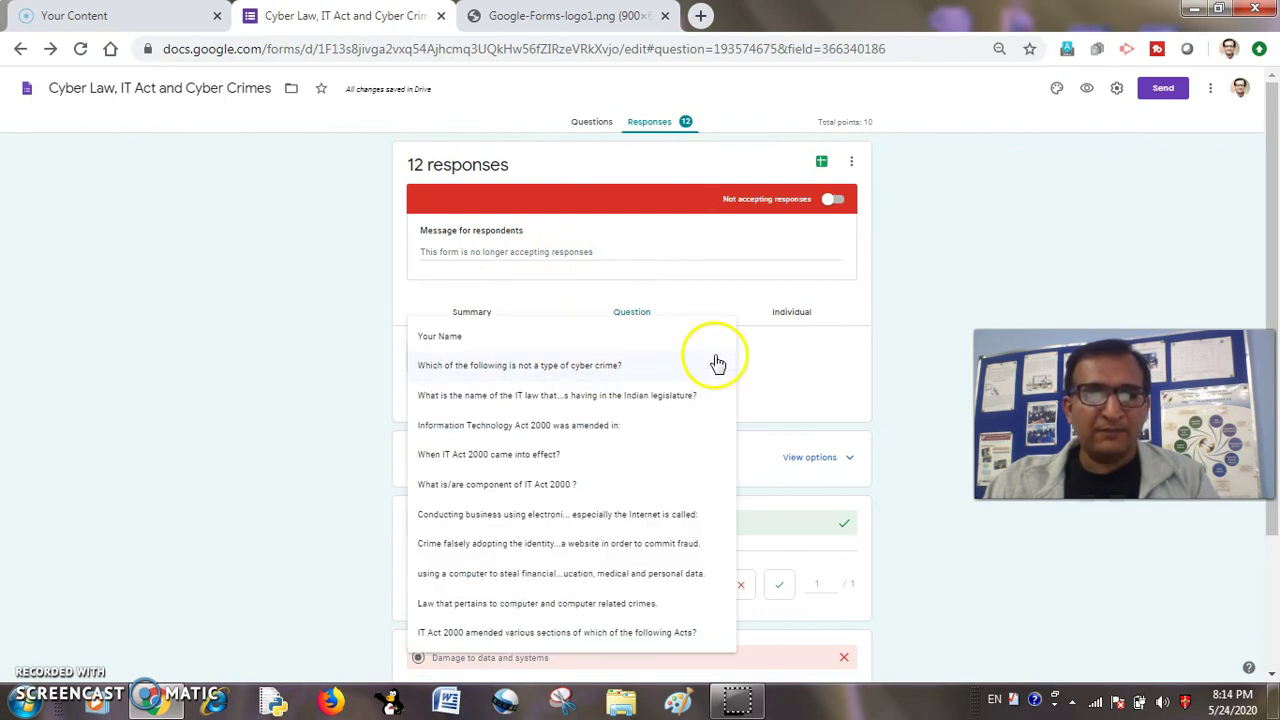
pyautogui.click(491, 573)
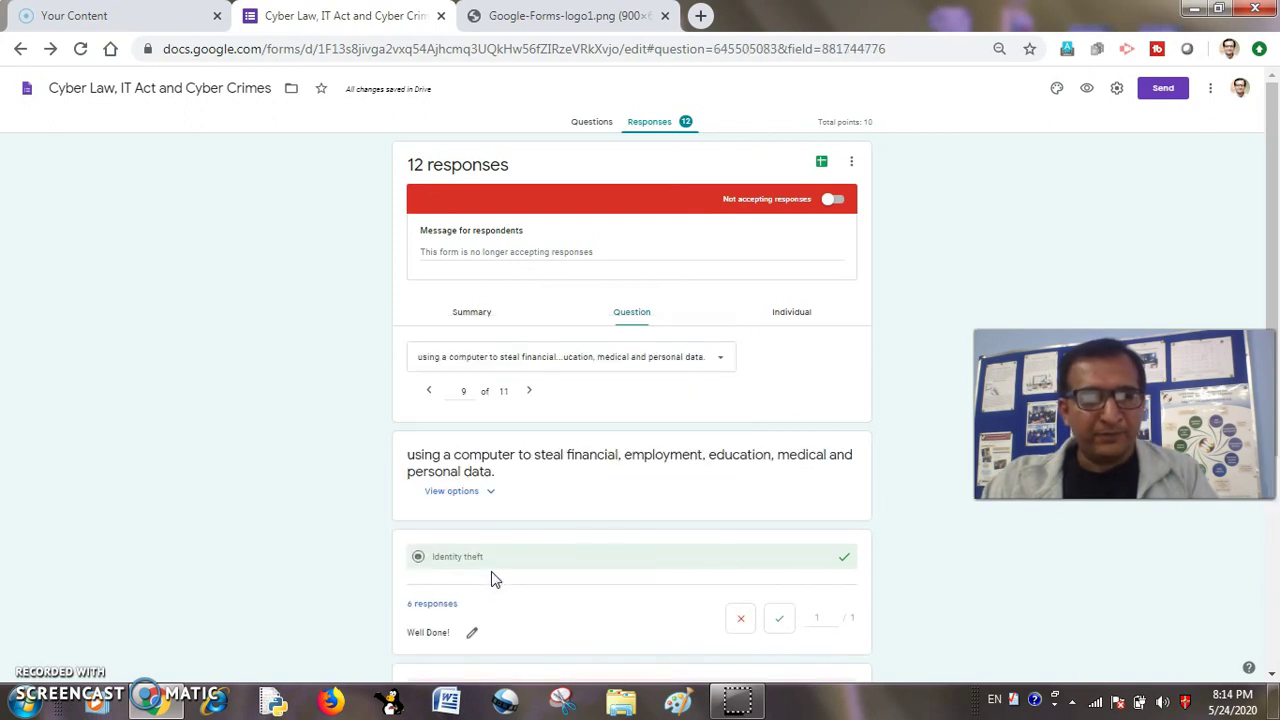
pyautogui.scroll(-1, 507, 517)
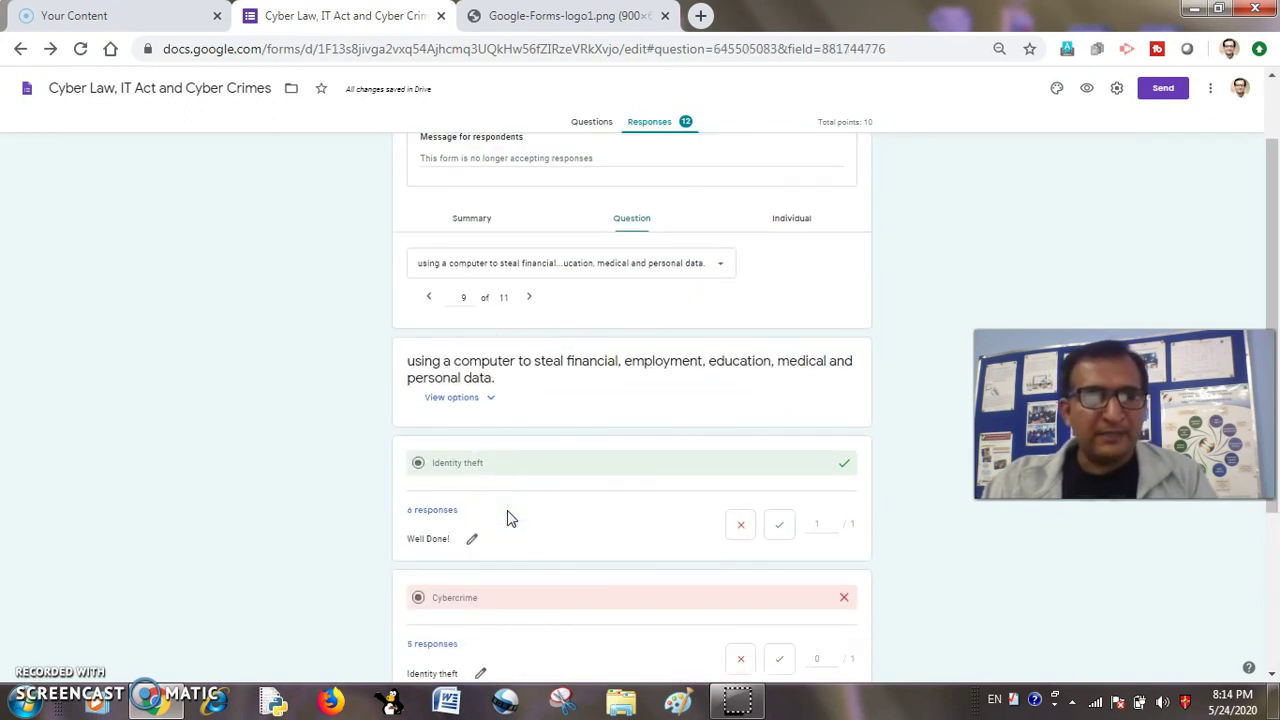
pyautogui.scroll(-1, 507, 510)
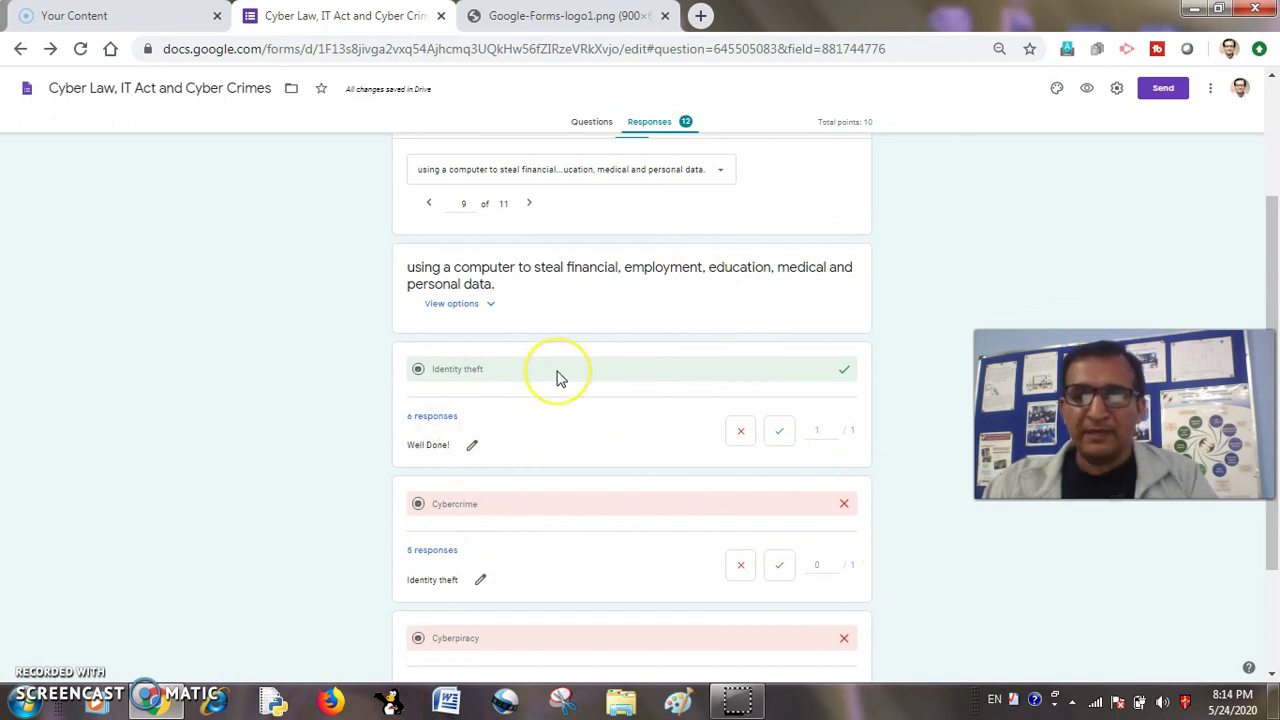
pyautogui.scroll(-2, 558, 376)
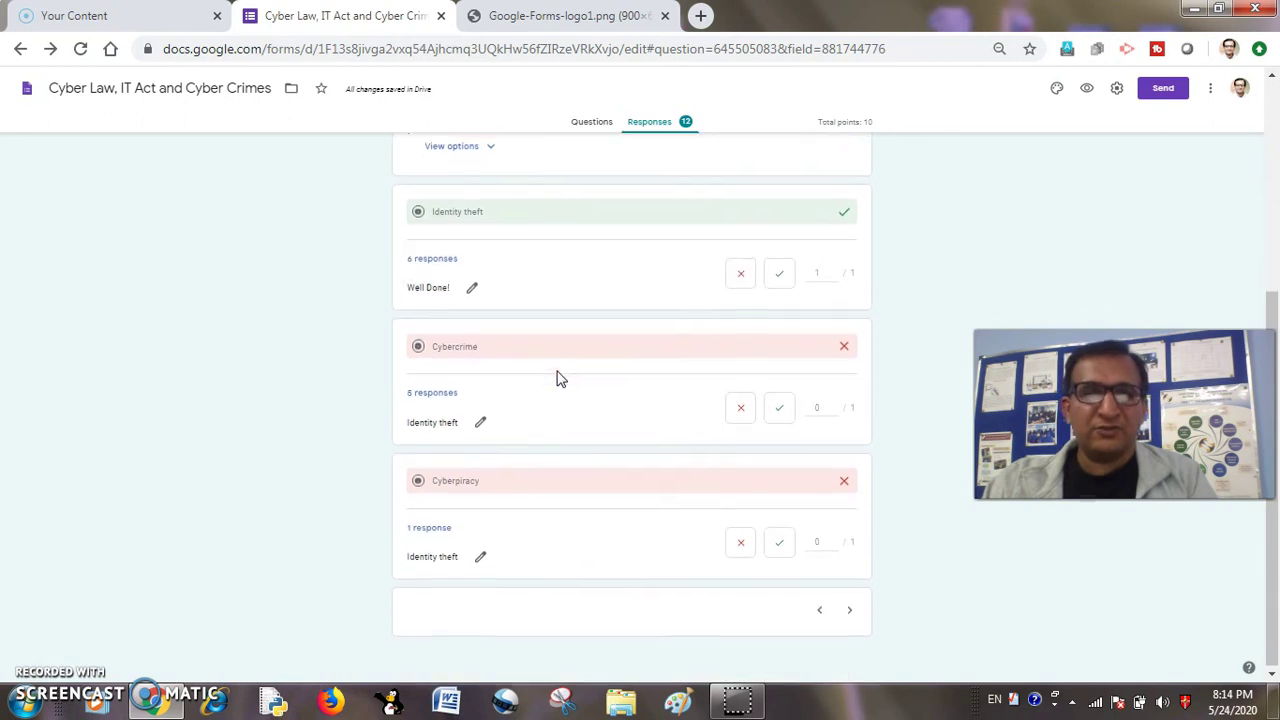
# Switch to the individual responses and select the ninth of the 12 respondents.
pyautogui.scroll(4, 558, 376)
pyautogui.click(628, 320)
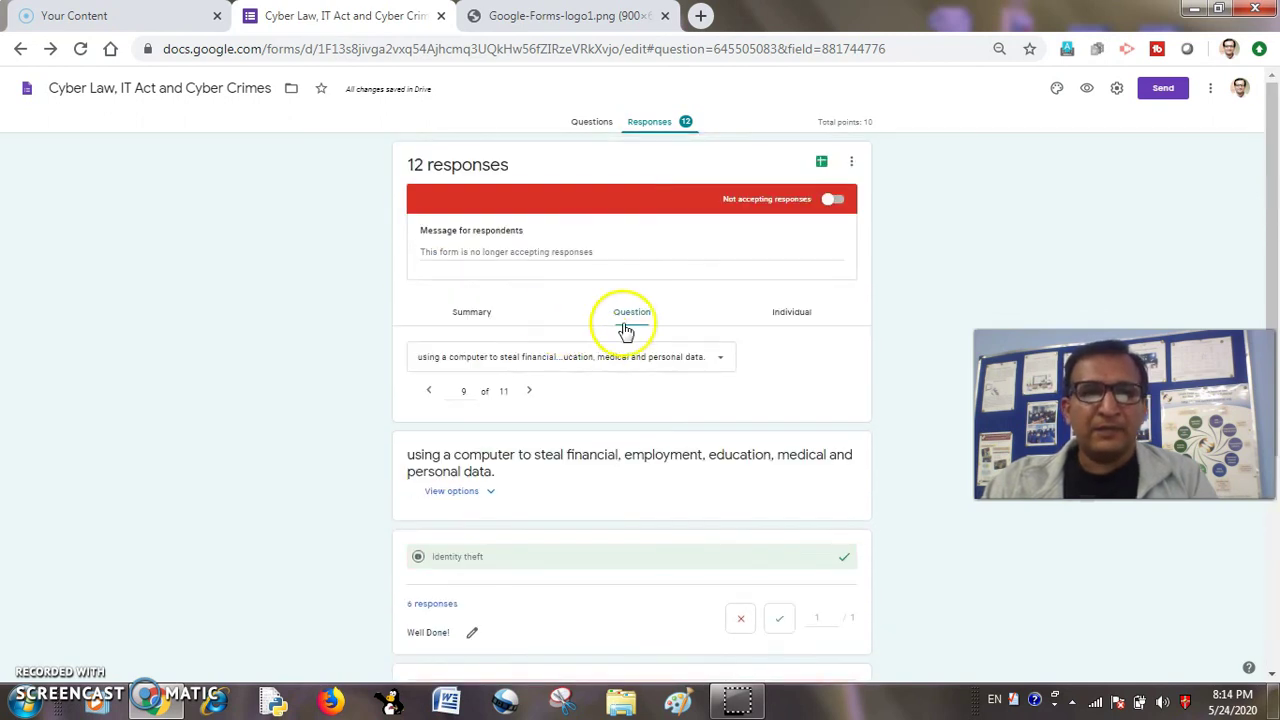
pyautogui.click(794, 314)
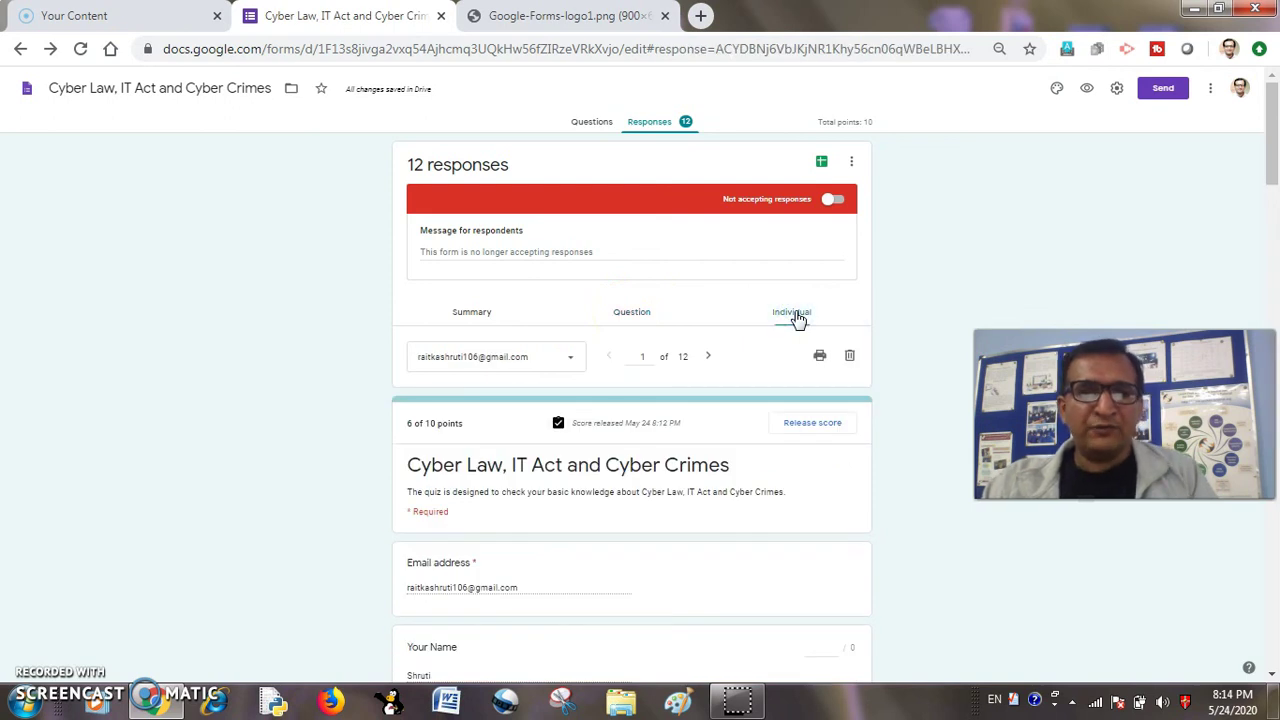
pyautogui.click(573, 358)
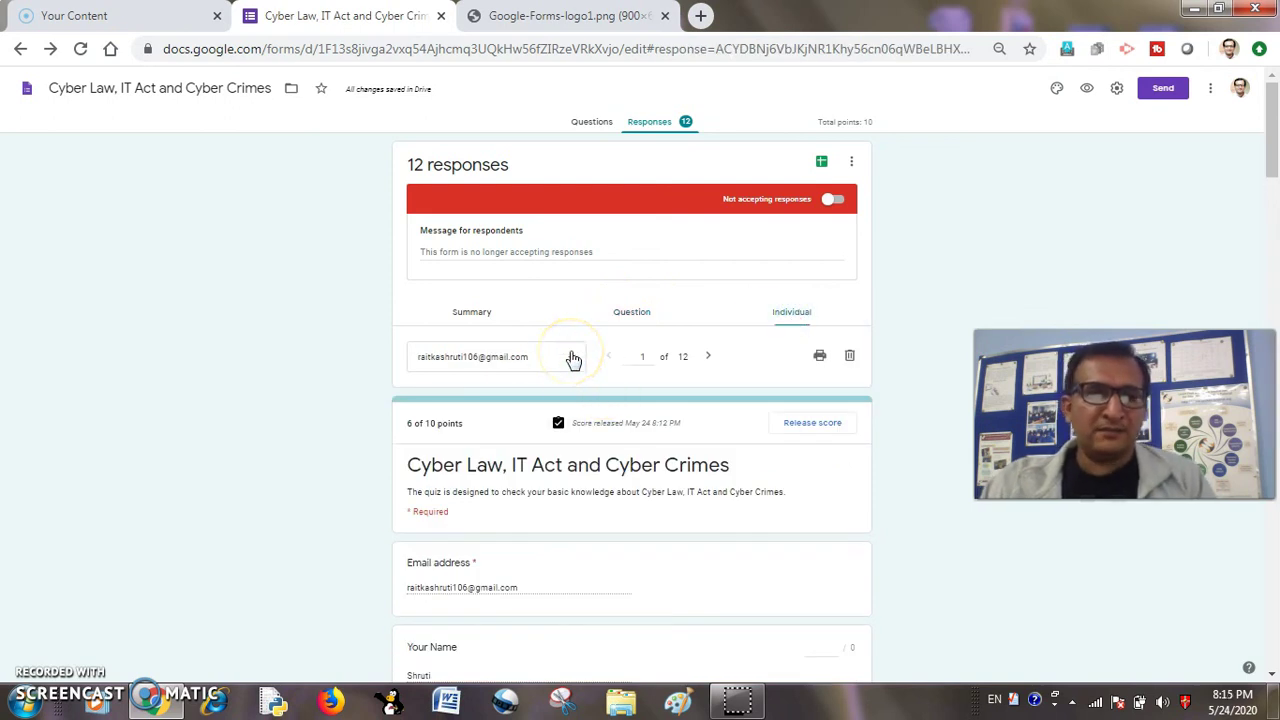
pyautogui.click(573, 360)
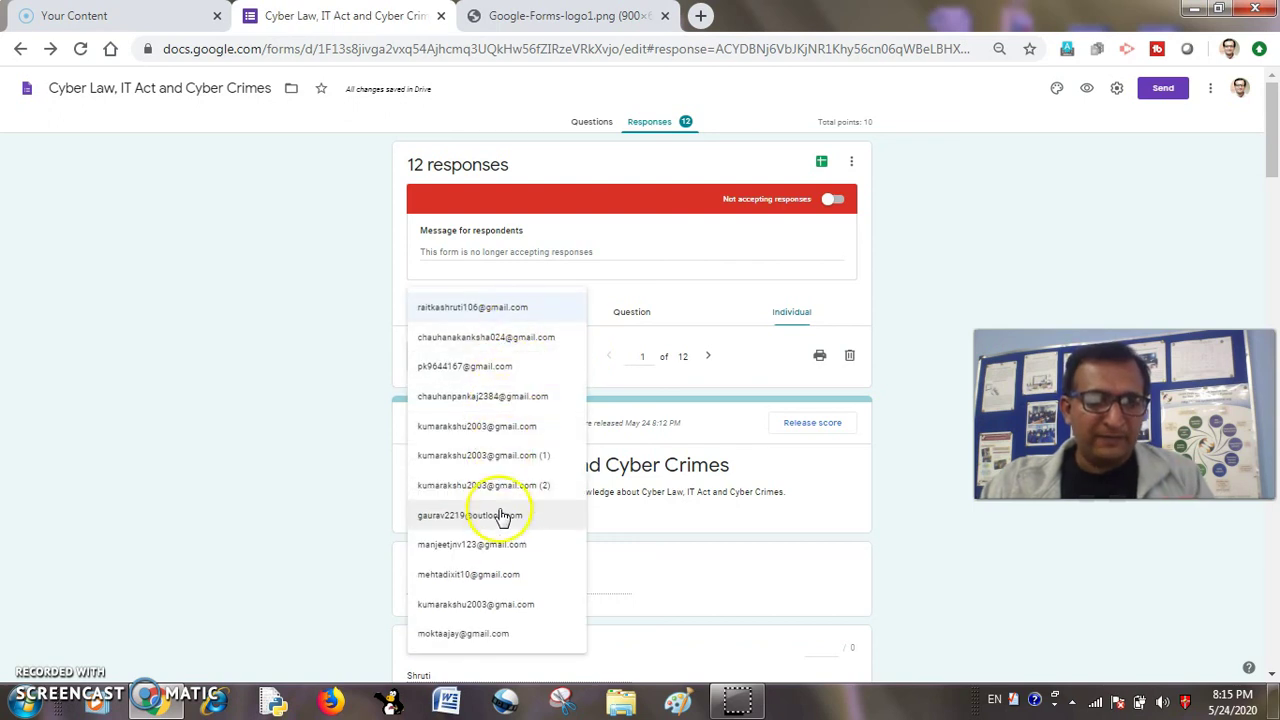
pyautogui.click(452, 548)
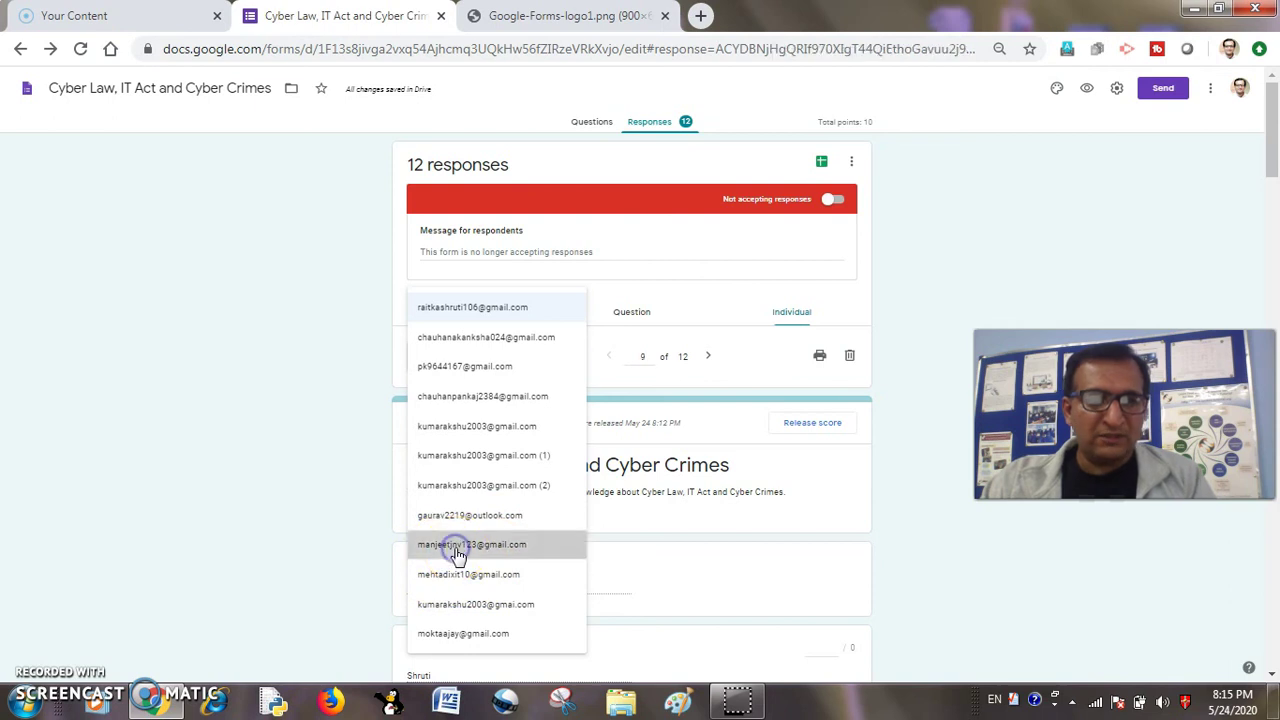
# Examine this respondent's score, answers, points and feedback from the first question through the Acts amended by IT Act 2000.
pyautogui.scroll(-2, 537, 485)
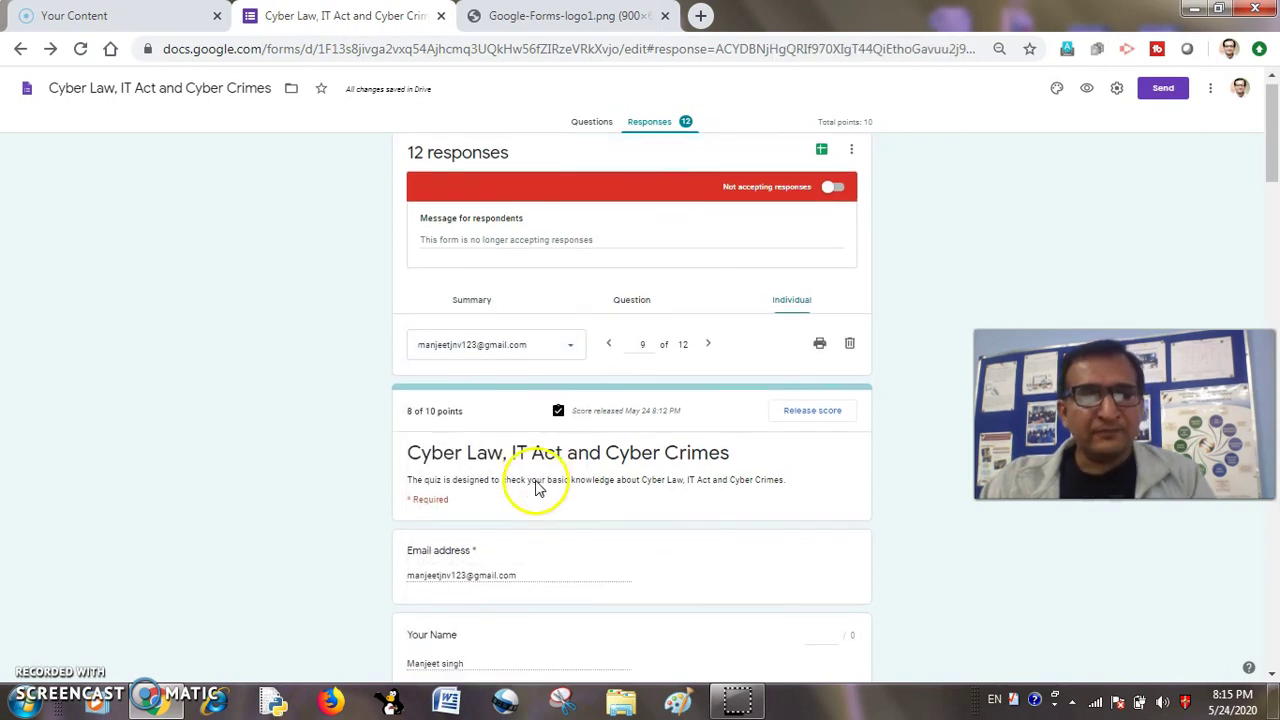
pyautogui.scroll(-3, 490, 428)
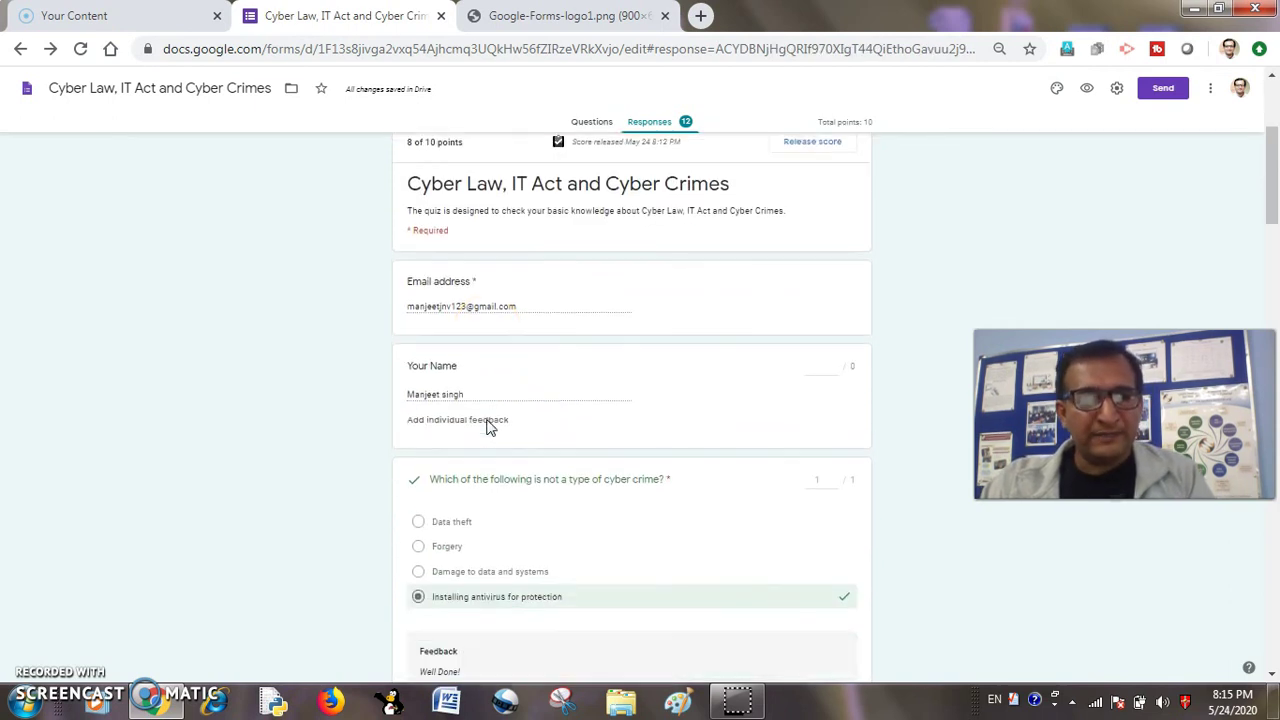
pyautogui.scroll(-2, 490, 428)
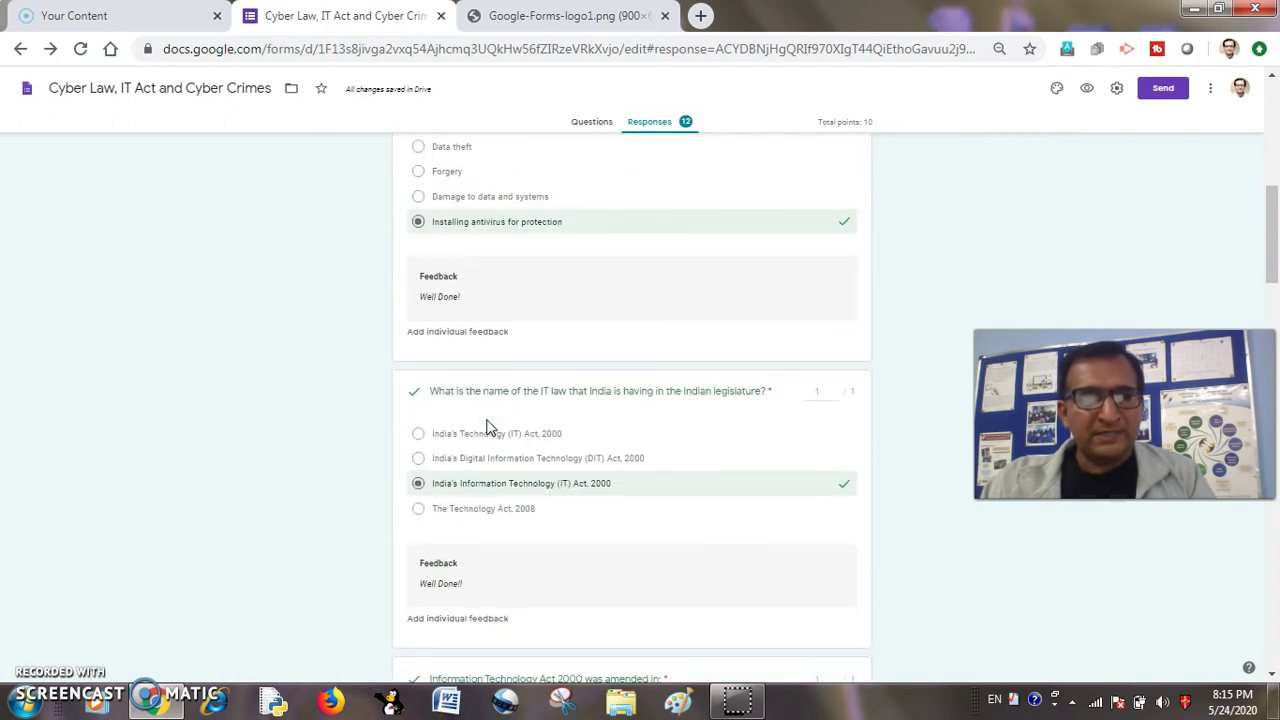
pyautogui.scroll(-6, 490, 428)
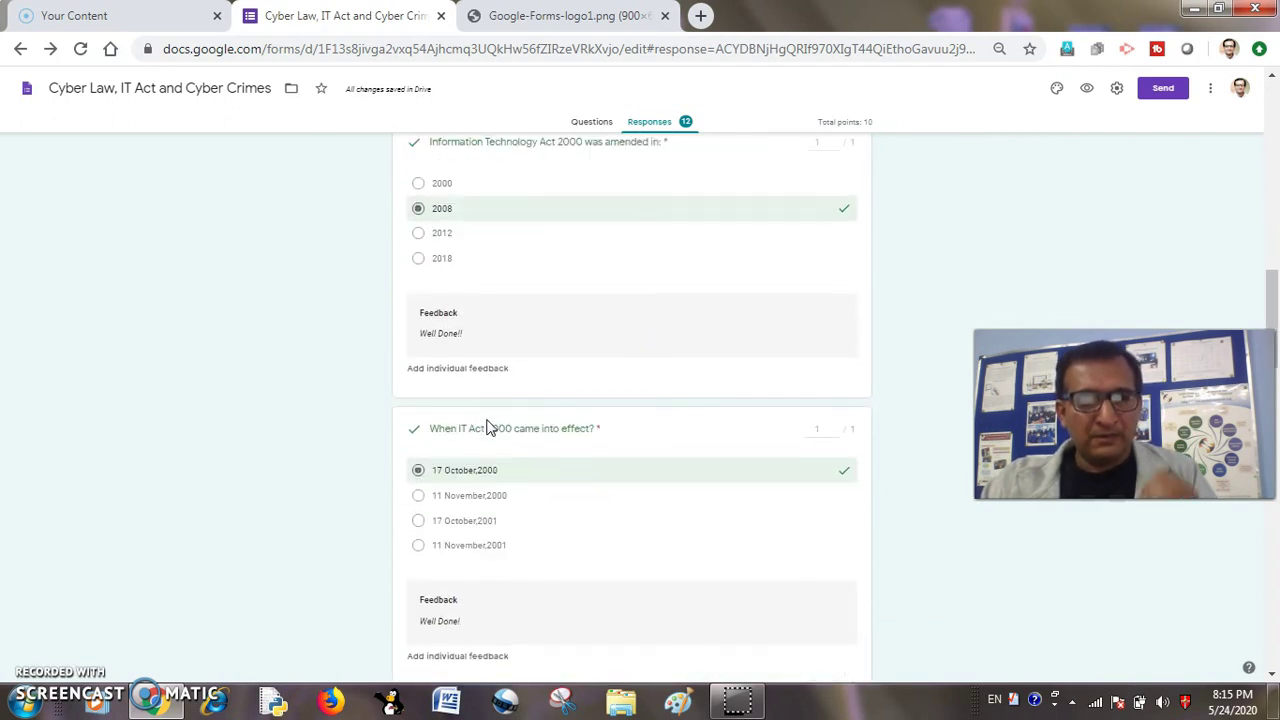
pyautogui.scroll(-2, 490, 428)
pyautogui.scroll(-2, 490, 428)
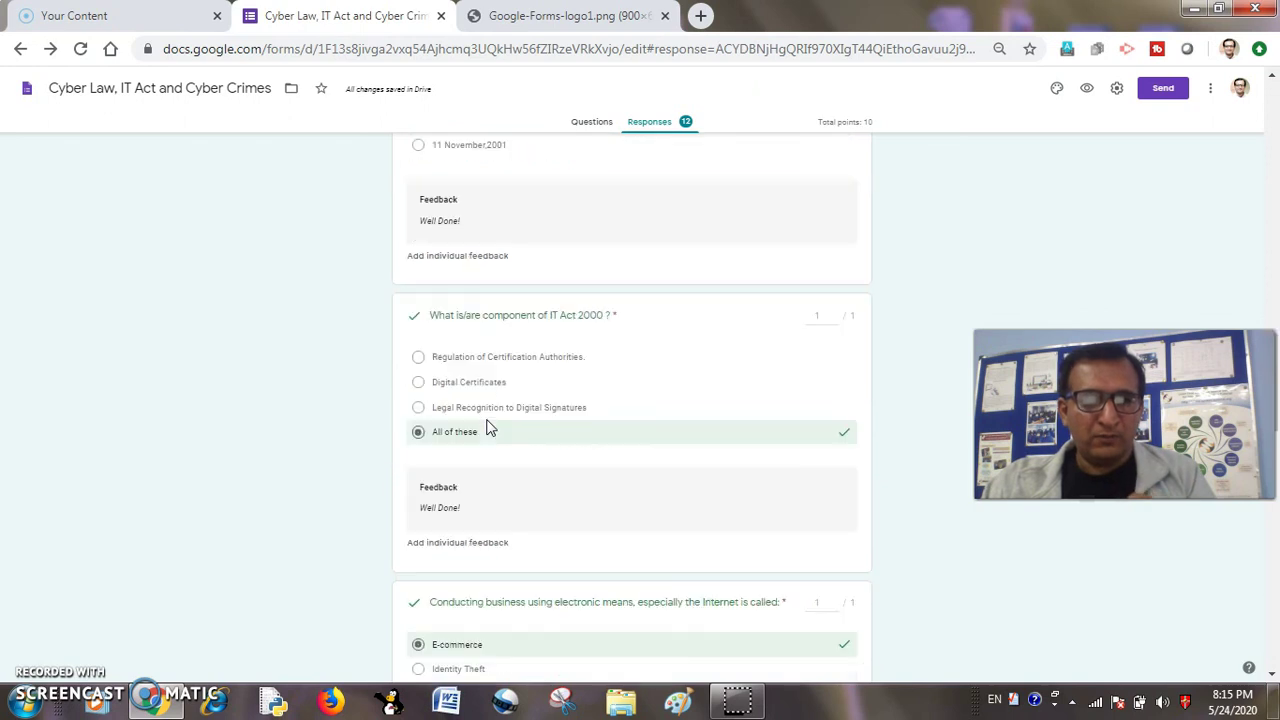
pyautogui.scroll(-9, 490, 428)
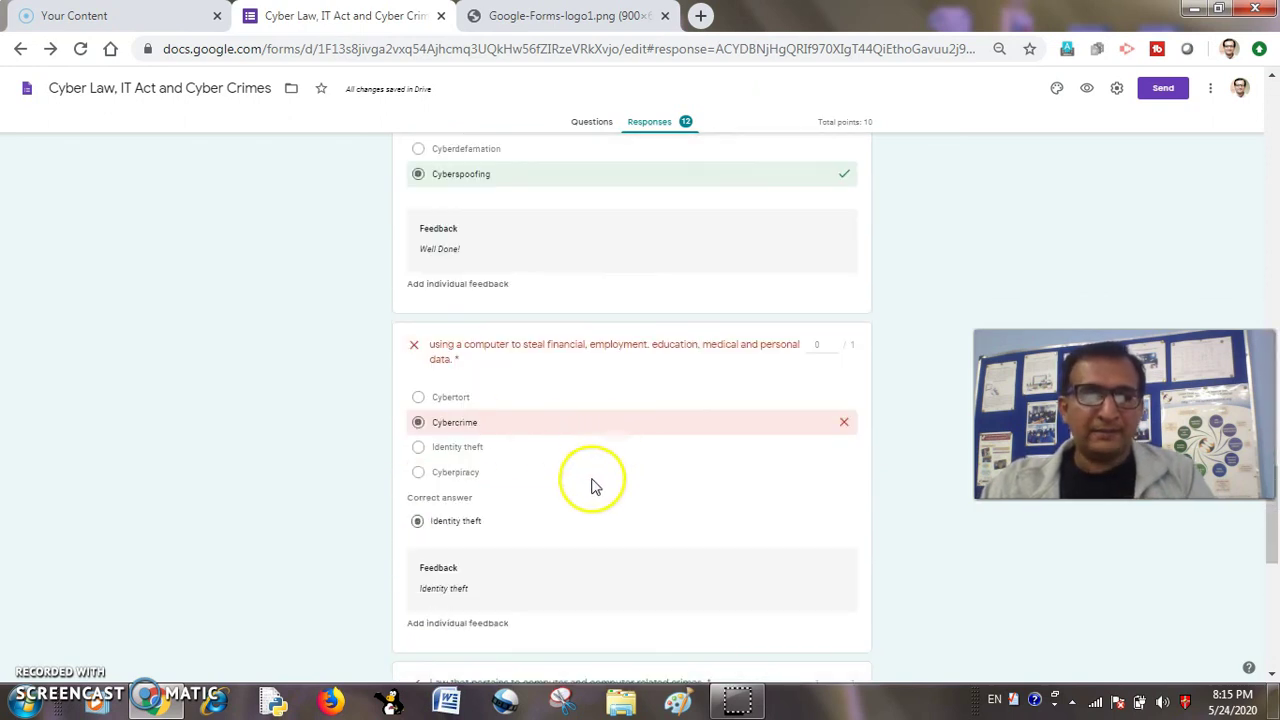
pyautogui.scroll(-1, 505, 463)
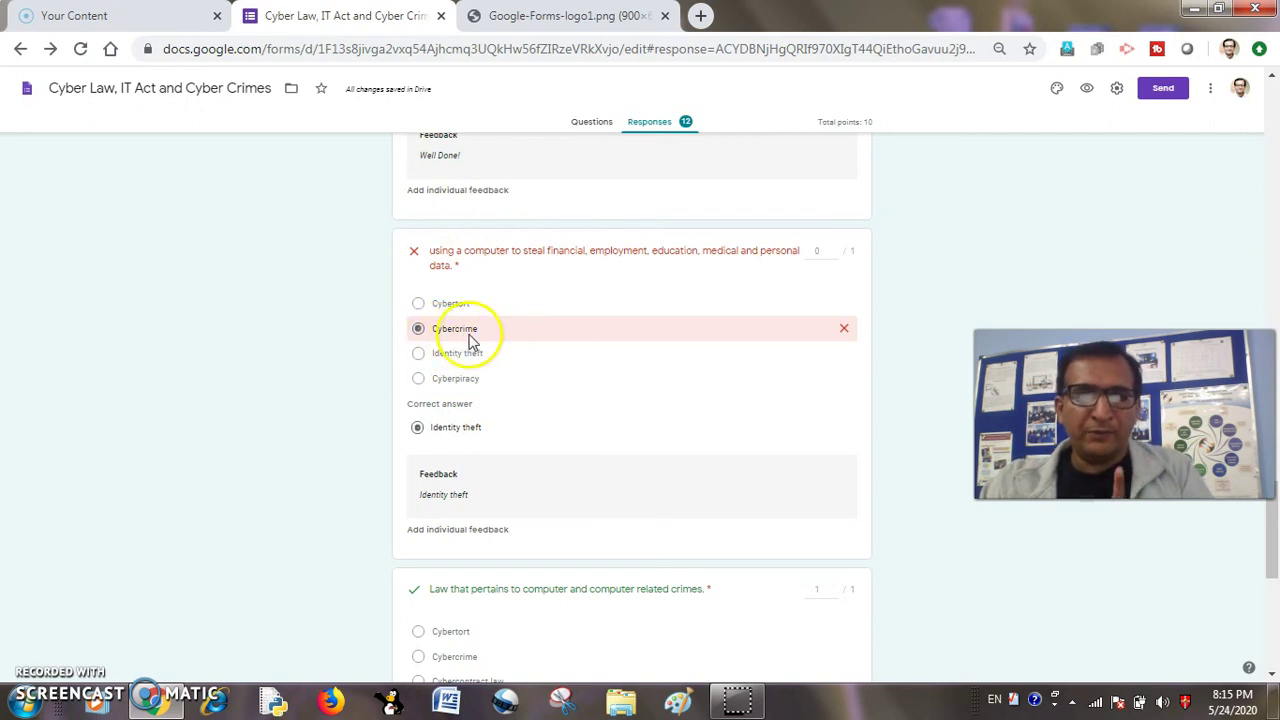
pyautogui.scroll(-3, 534, 357)
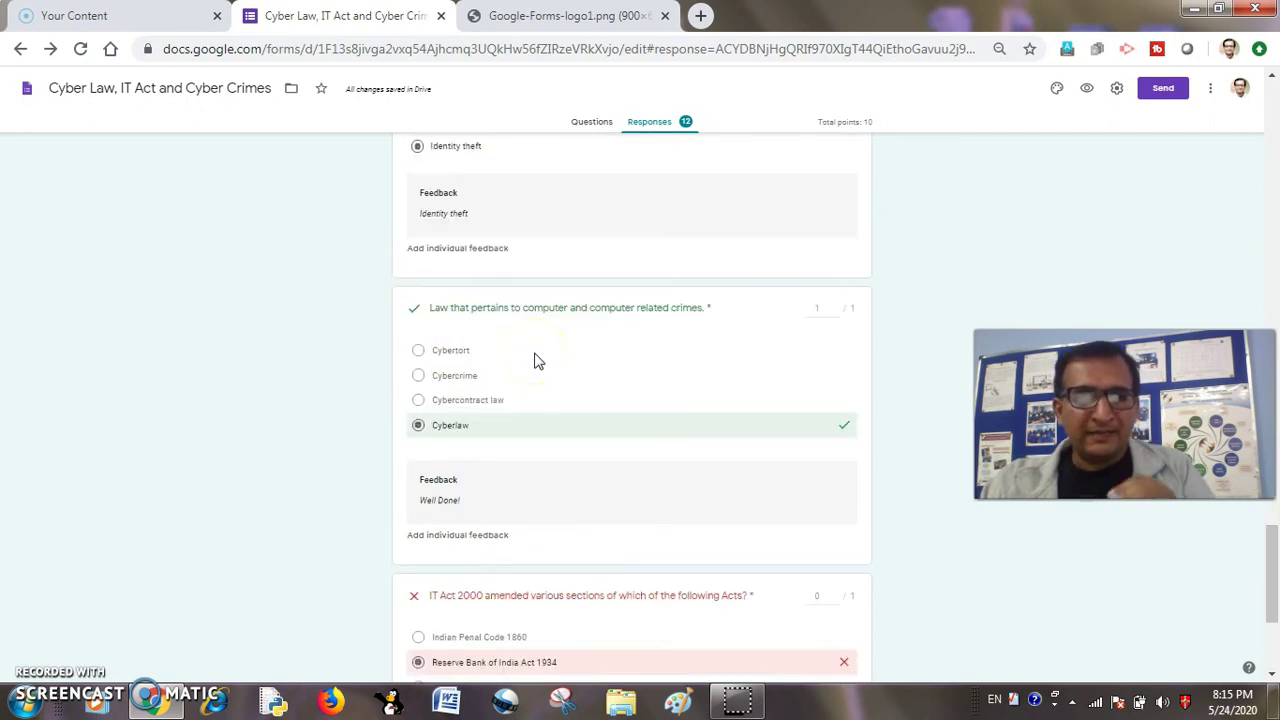
pyautogui.scroll(-3, 534, 360)
# Show the eighth respondent's individual response and review the answers and feedback, especially for the questions on adopting a false identity and stealing personal data.
pyautogui.scroll(8, 534, 360)
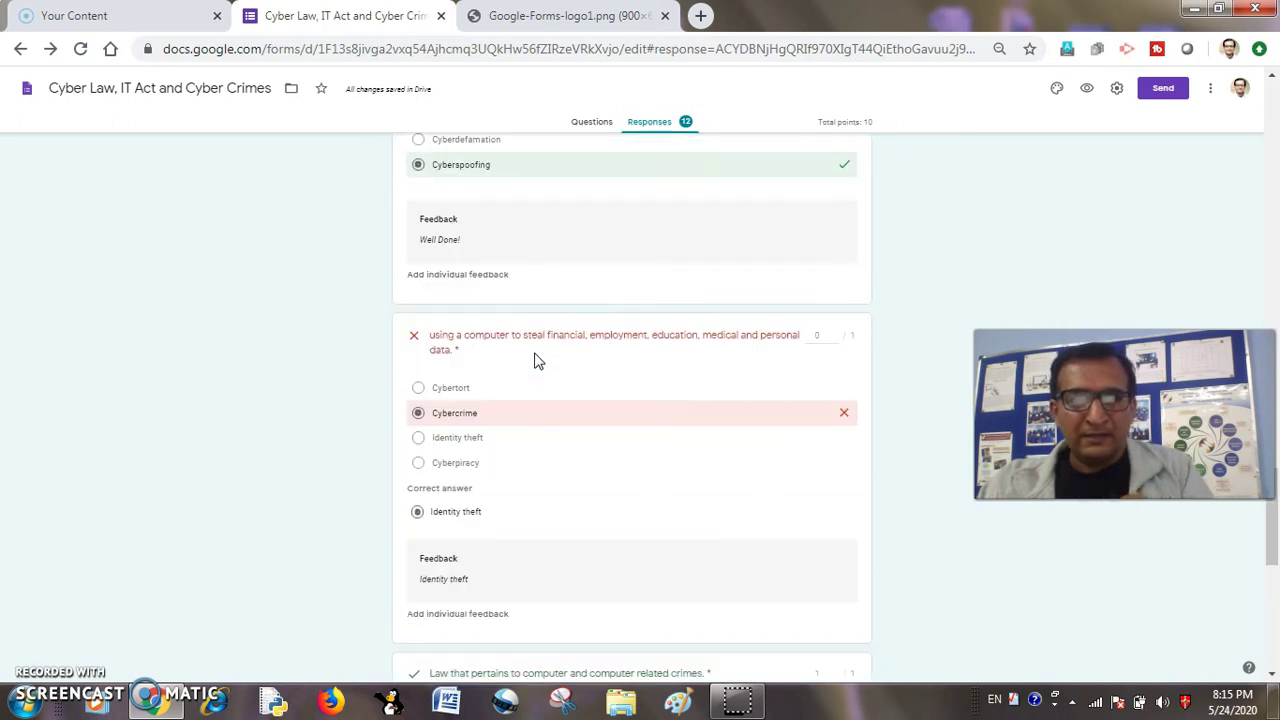
pyautogui.scroll(15, 478, 375)
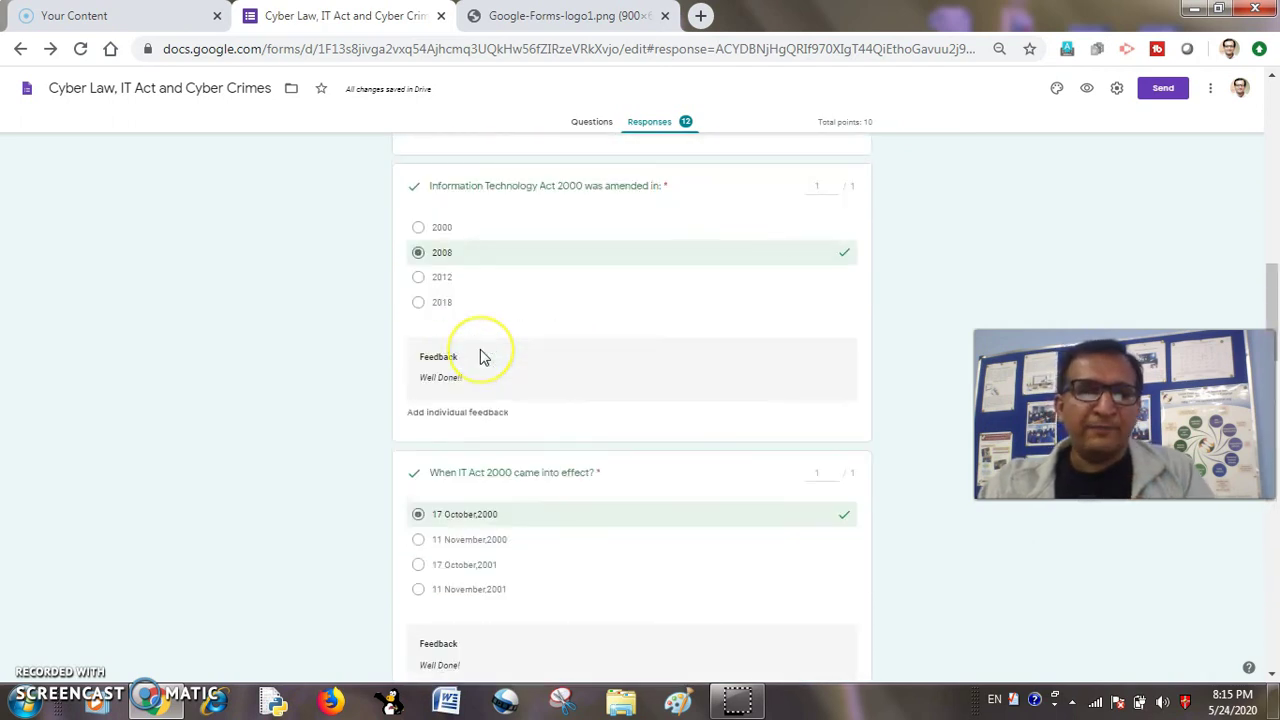
pyautogui.scroll(5, 480, 355)
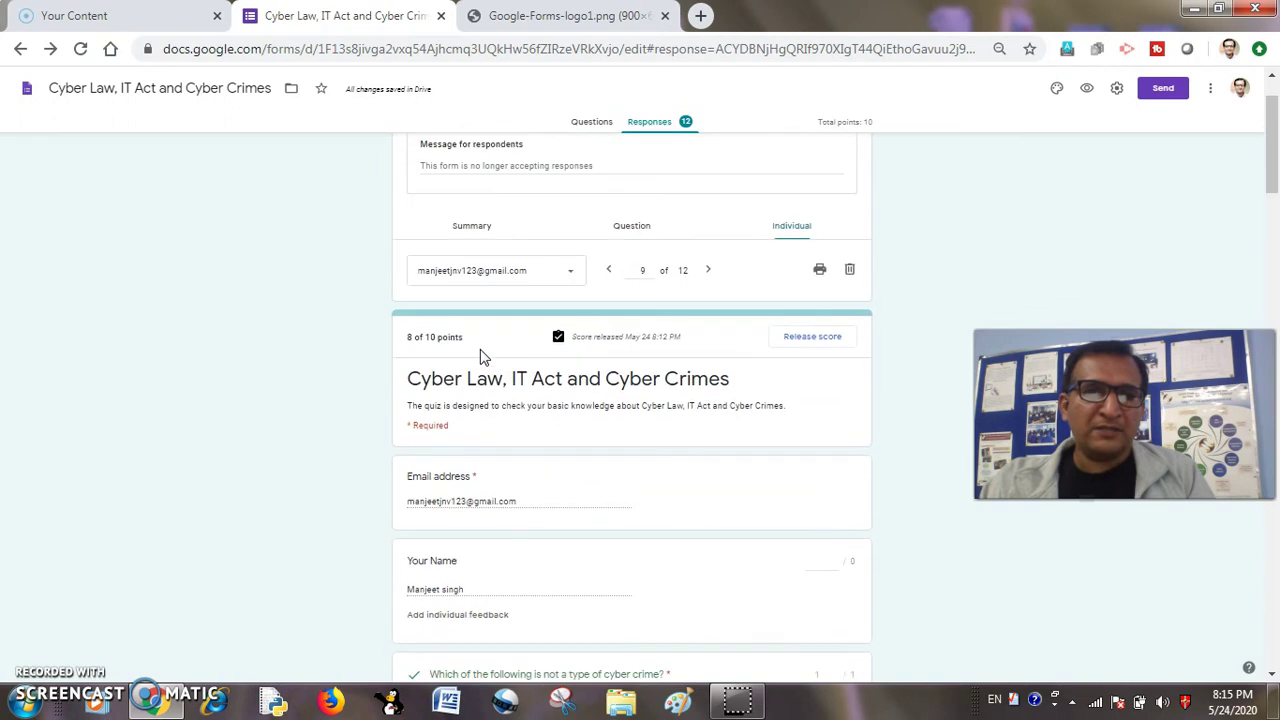
pyautogui.click(498, 270)
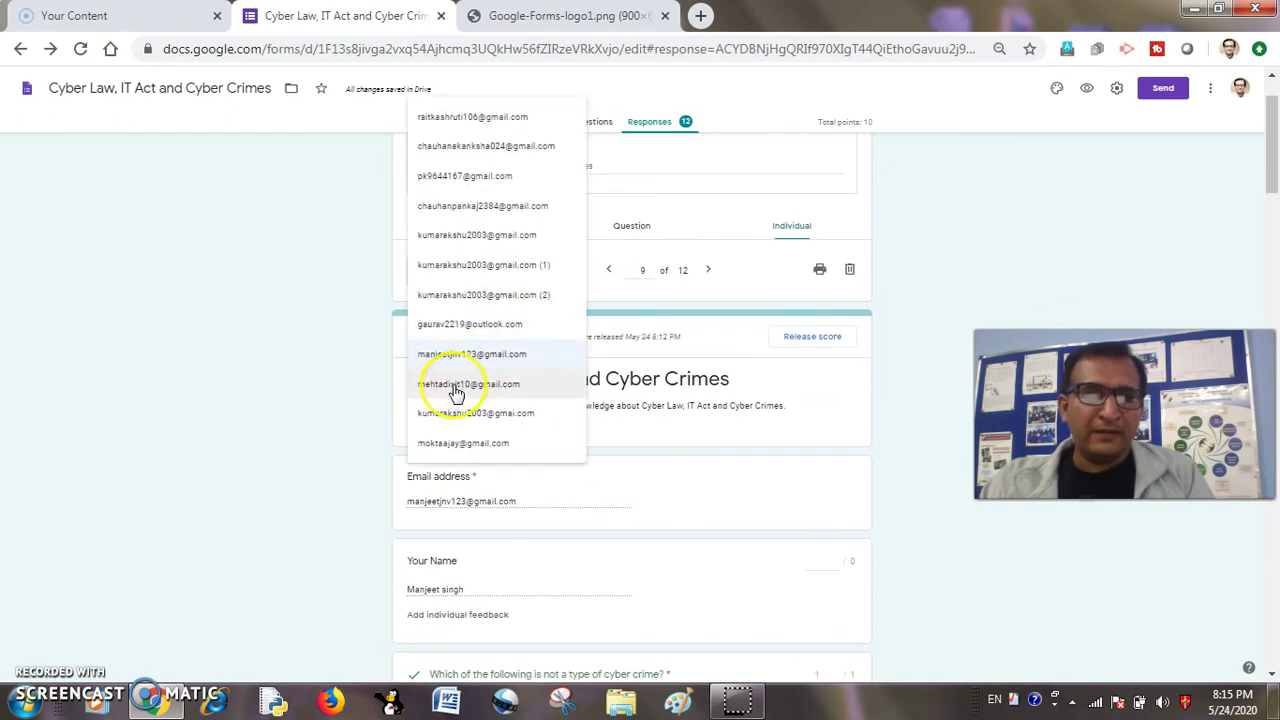
pyautogui.click(437, 324)
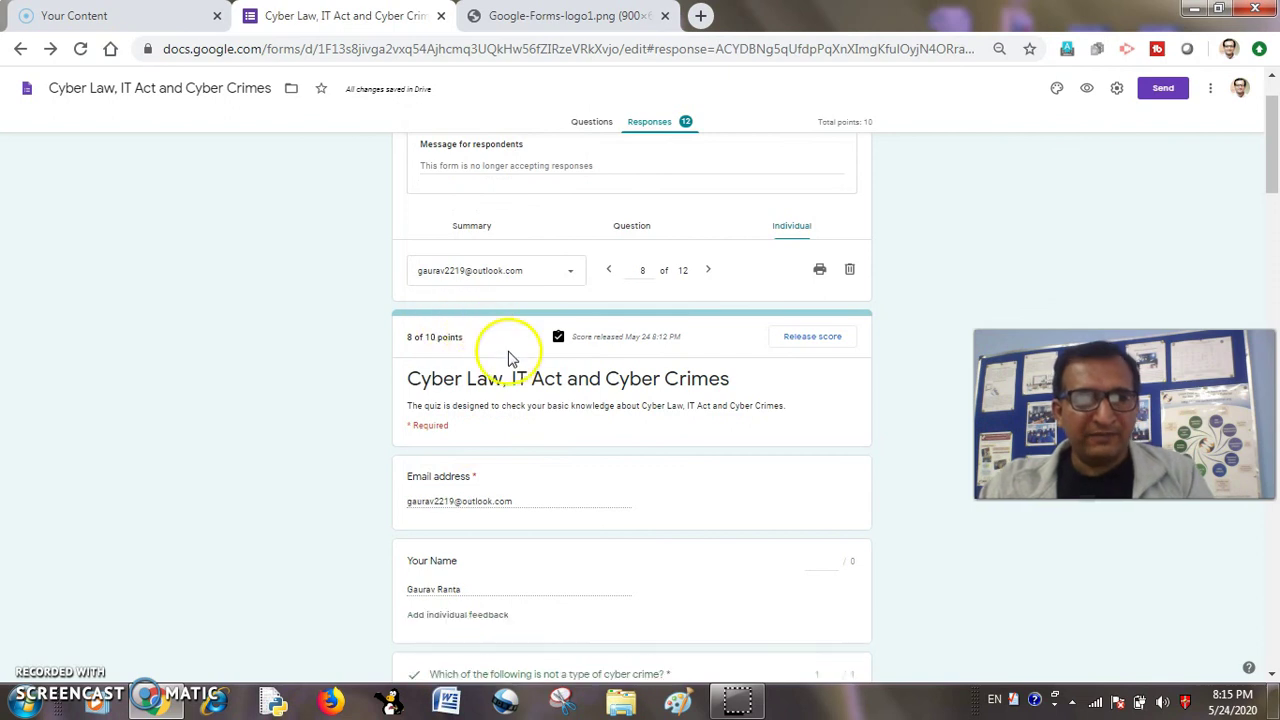
pyautogui.scroll(-11, 505, 383)
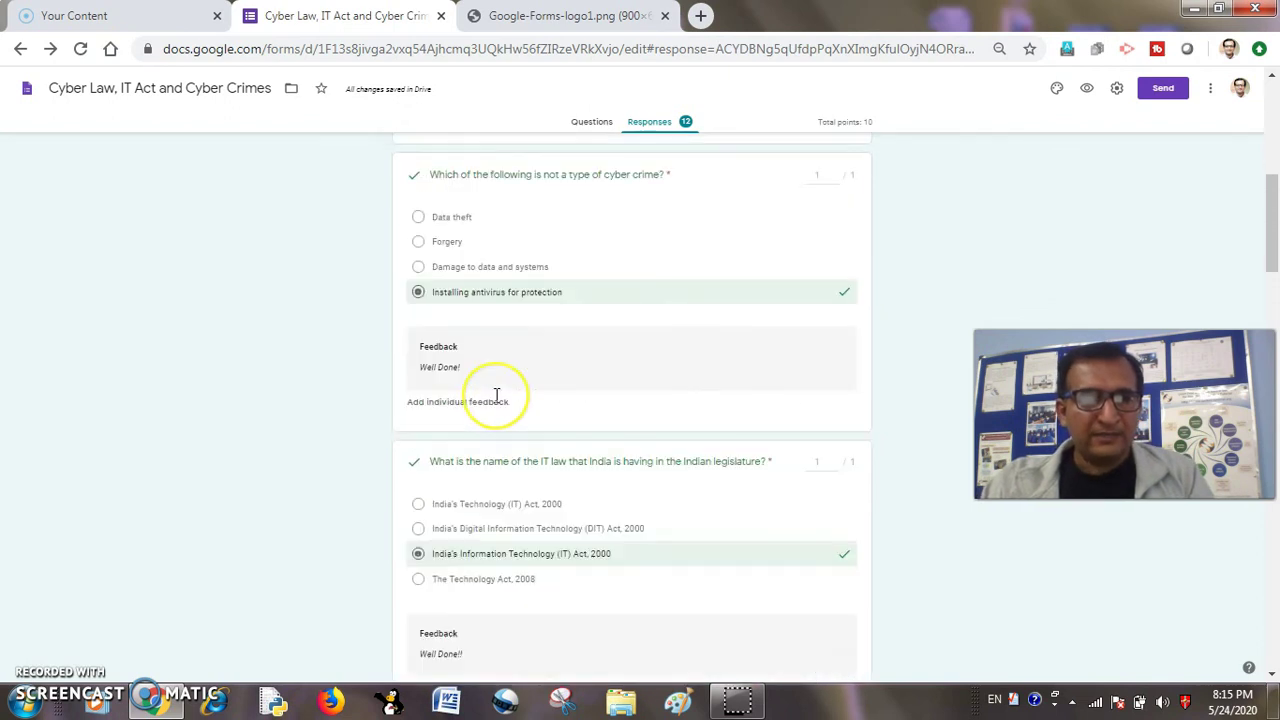
pyautogui.scroll(-10, 496, 395)
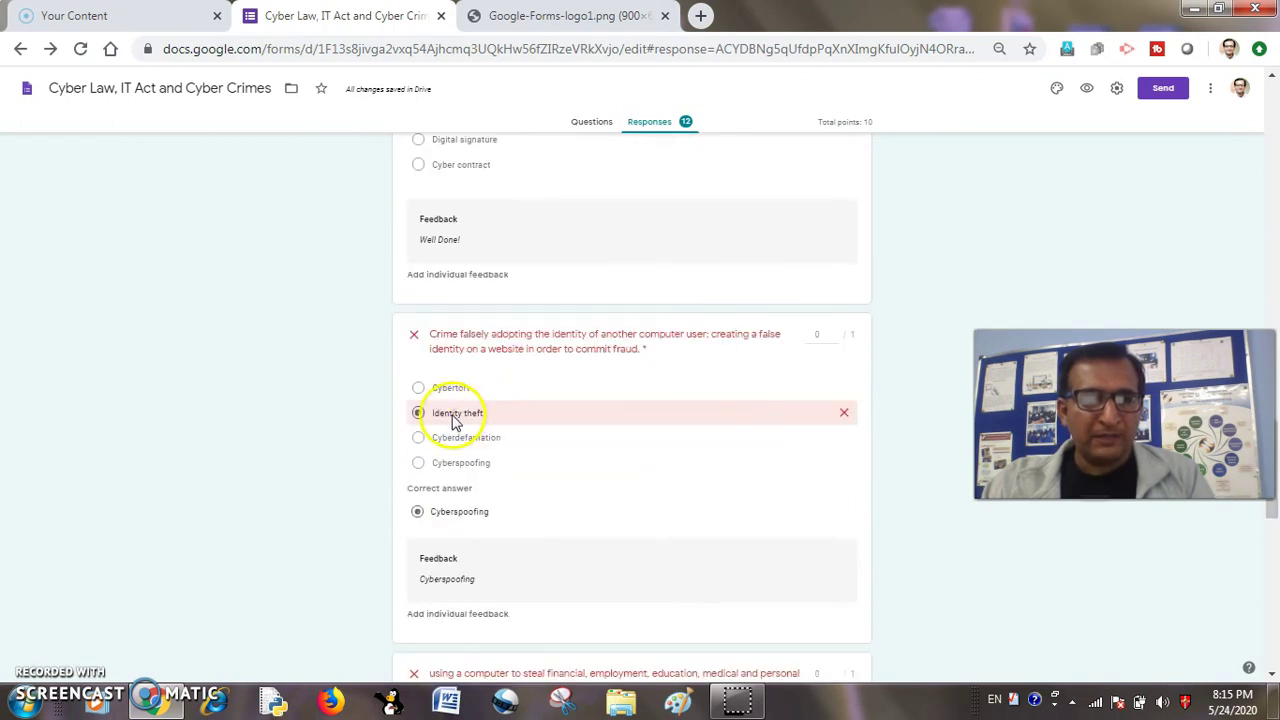
pyautogui.scroll(-2, 480, 420)
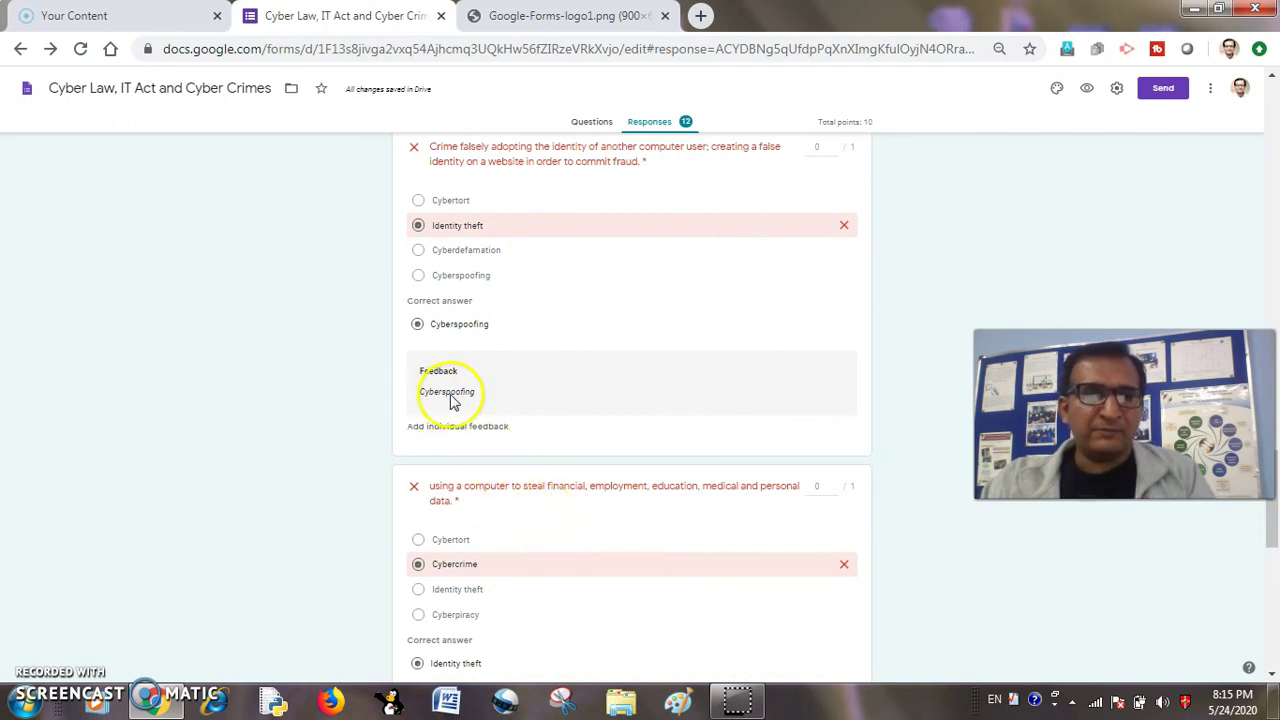
pyautogui.scroll(-1, 497, 520)
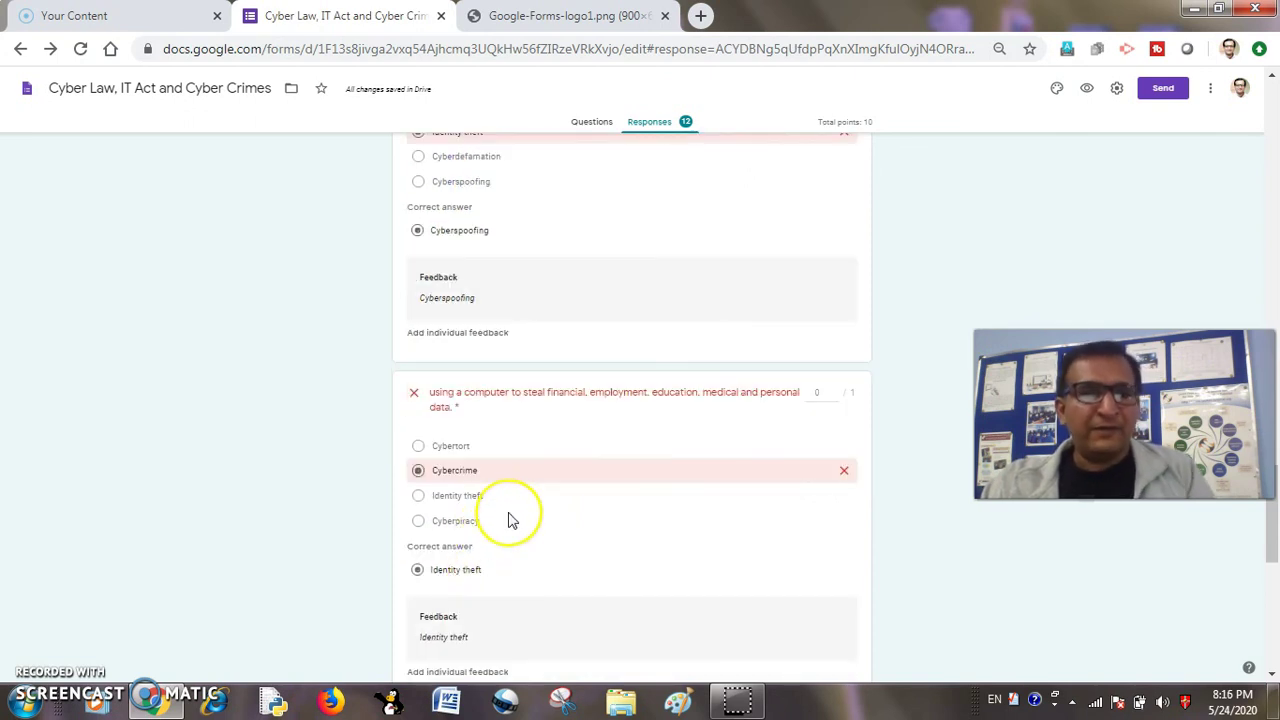
pyautogui.scroll(3, 508, 520)
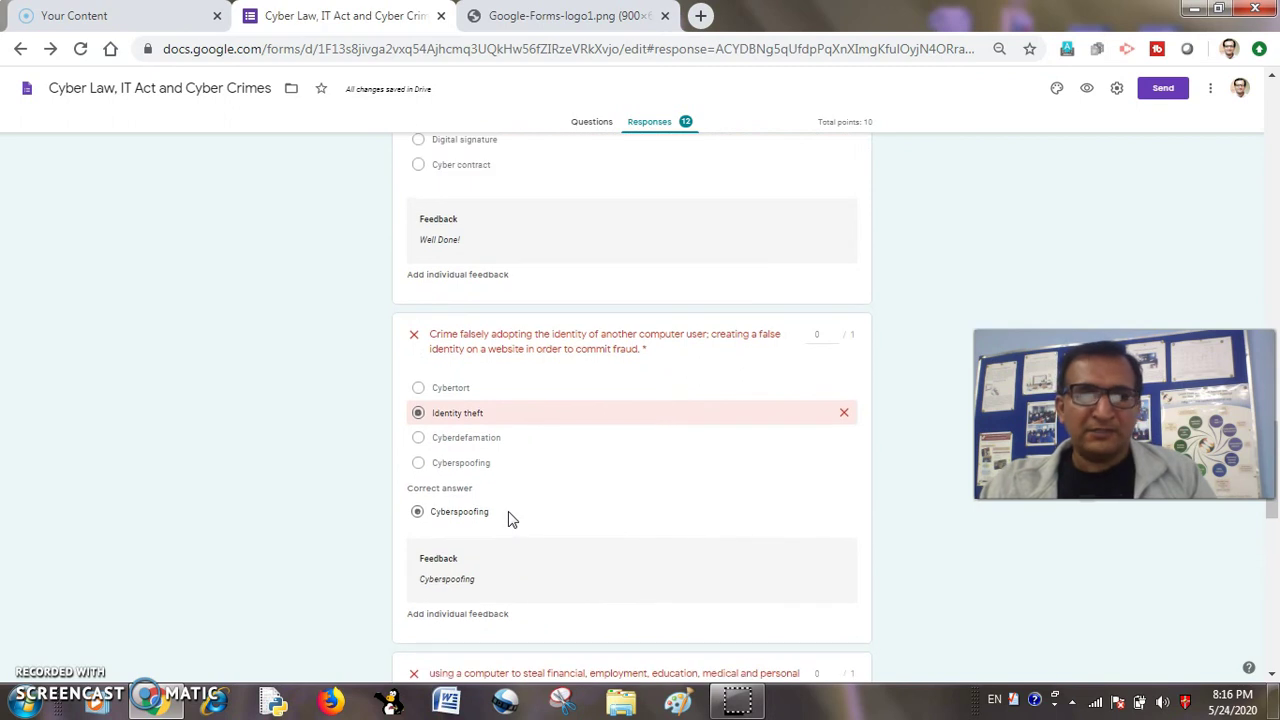
# Create a new spreadsheet under the suggested name as the destination for the quiz responses.
pyautogui.scroll(9, 508, 520)
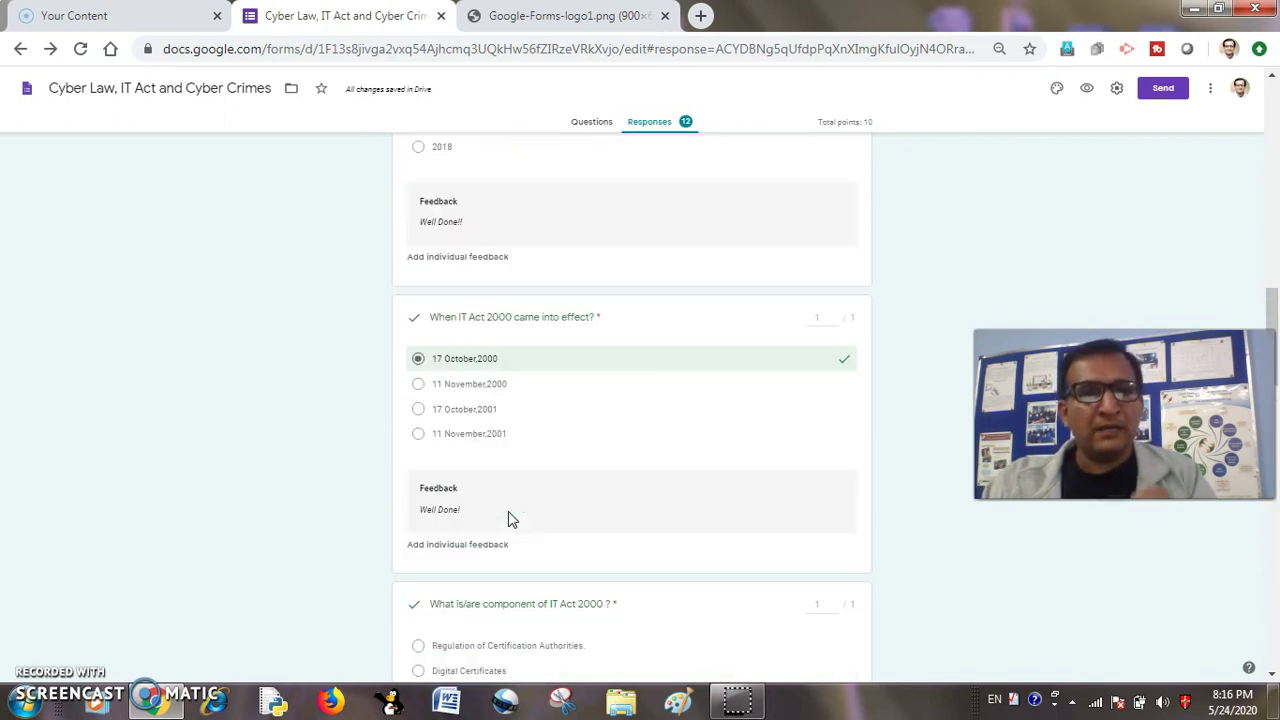
pyautogui.scroll(15, 508, 519)
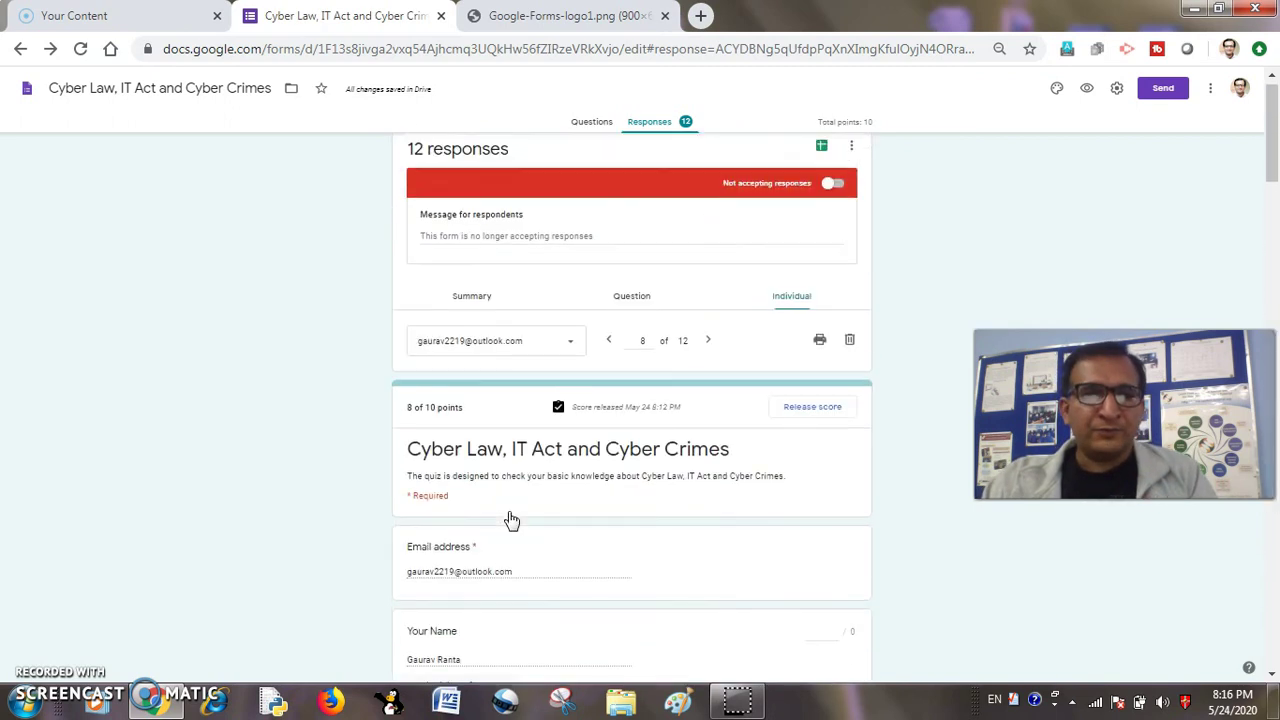
pyautogui.scroll(1, 508, 519)
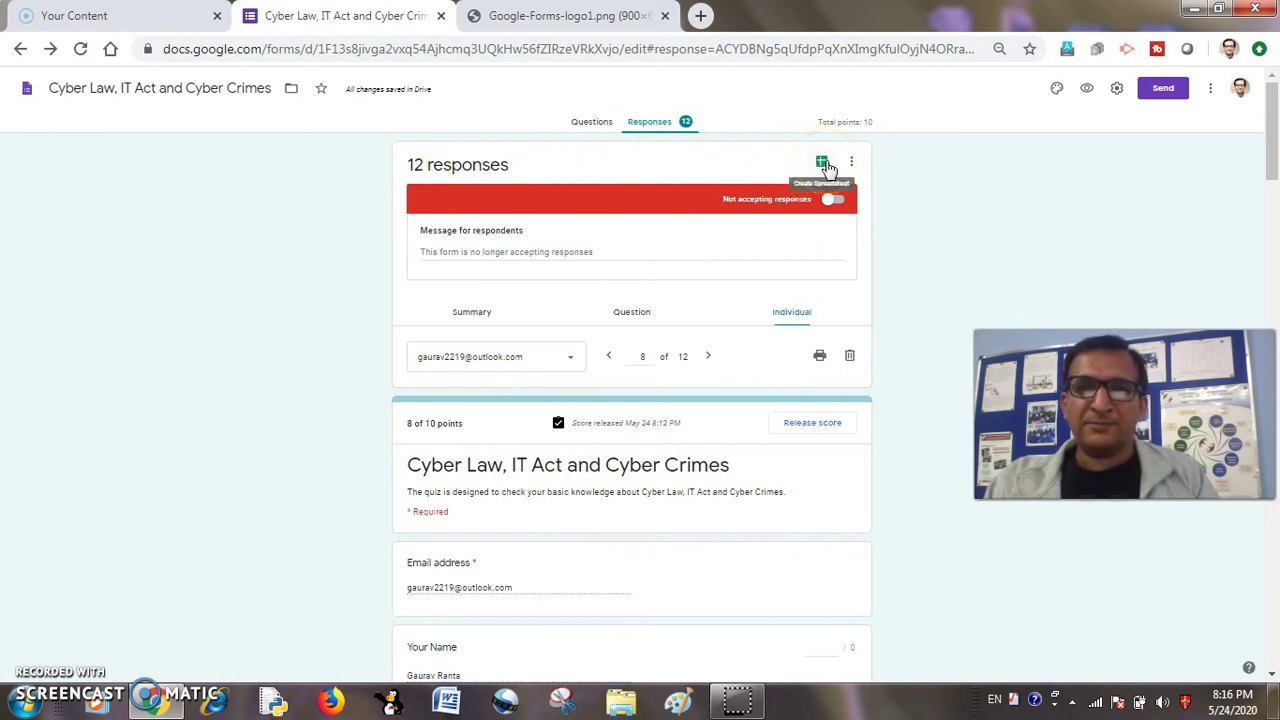
pyautogui.click(824, 165)
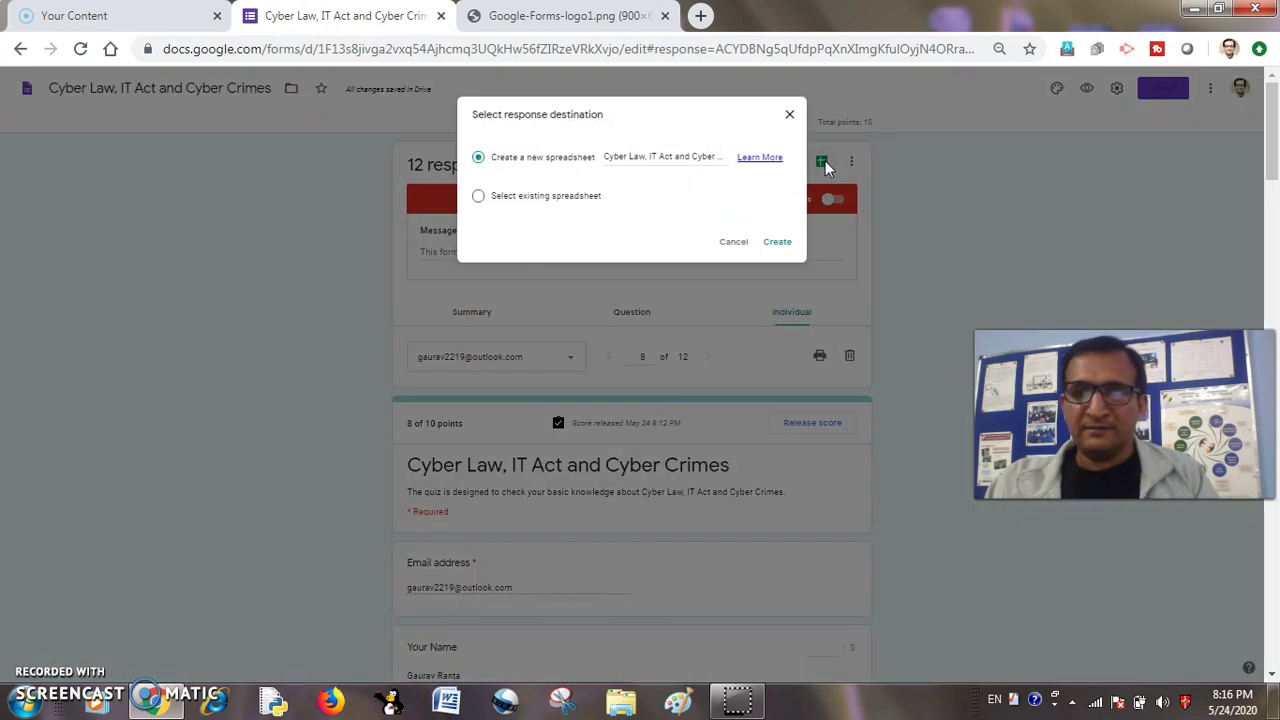
pyautogui.click(770, 245)
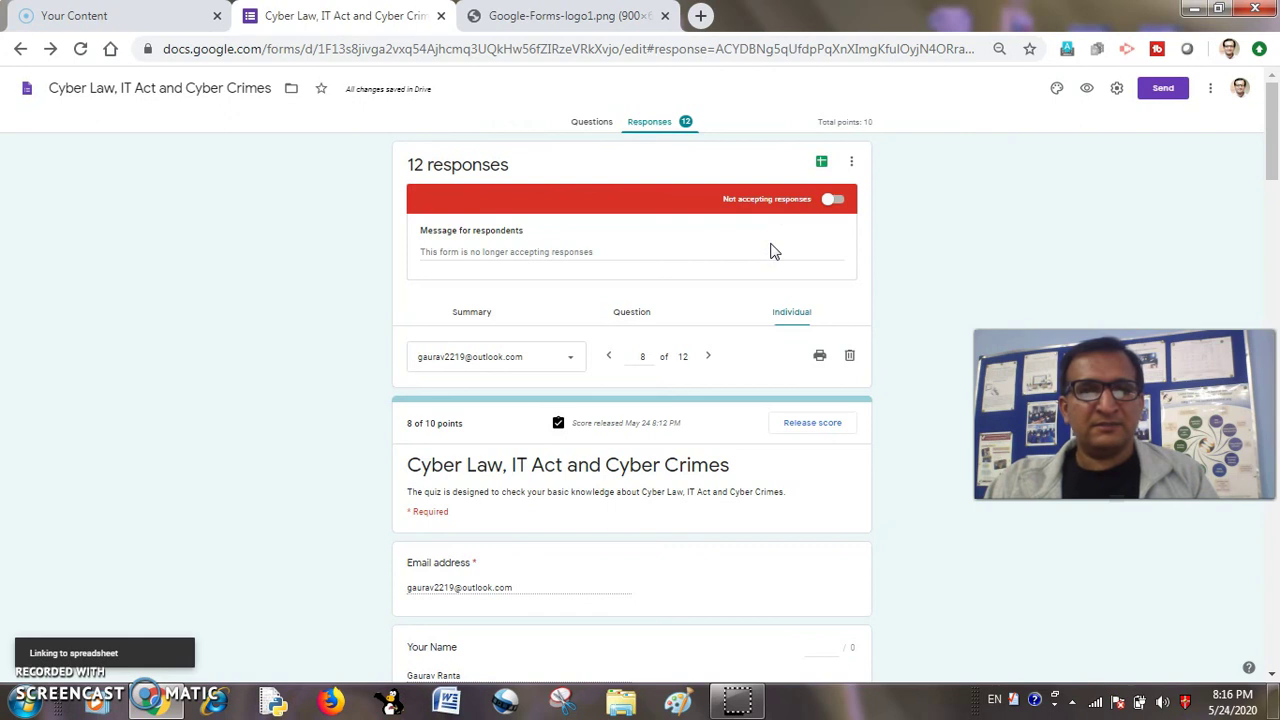